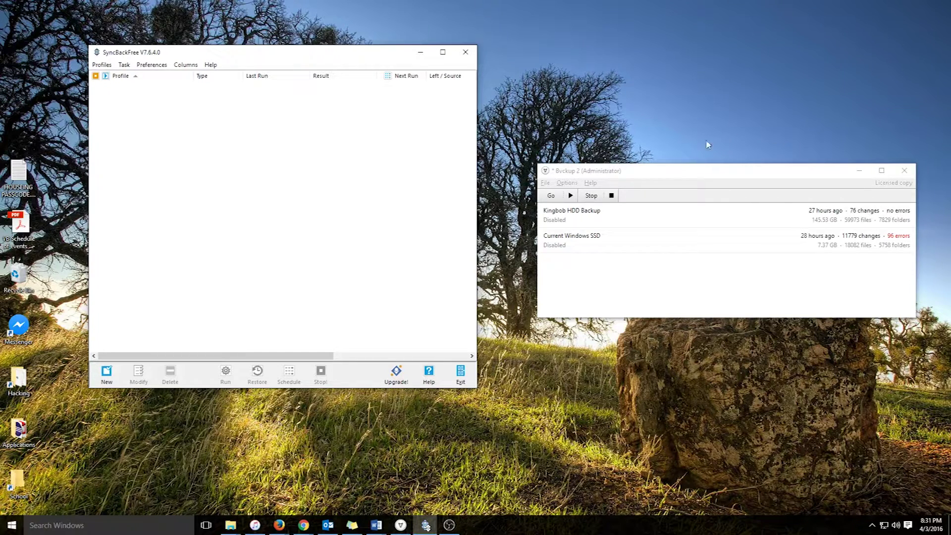
Step: Centre the Bvckup 2 window on the desktop and minimize SyncBackFree to the system tray
{"action": "left_click_drag", "start_coordinate": [237, 54], "coordinate": [234, 69]}
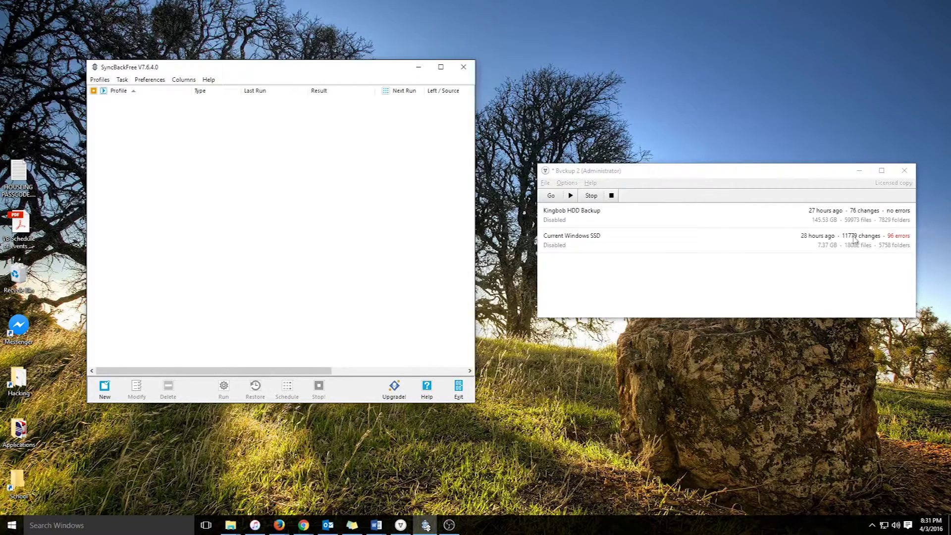
{"action": "left_click_drag", "start_coordinate": [711, 185], "coordinate": [709, 177]}
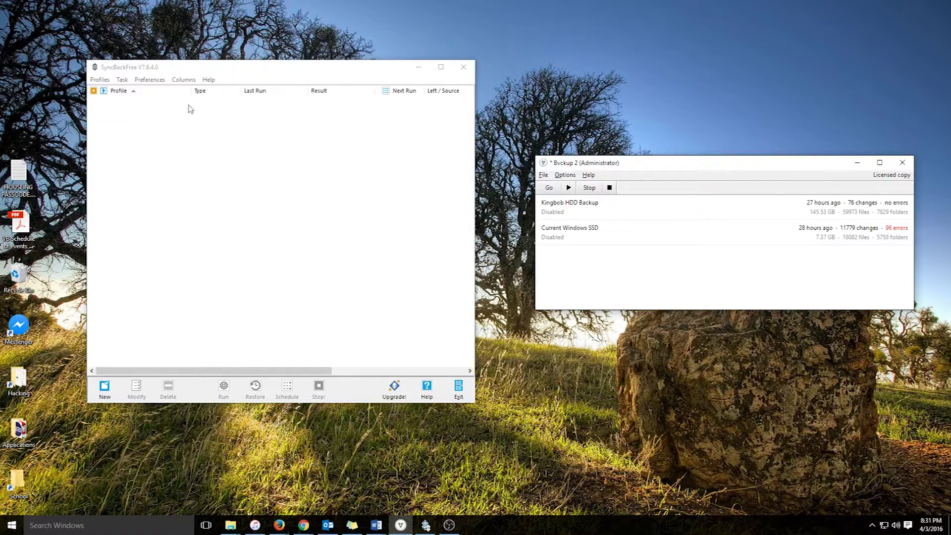
{"action": "left_click", "coordinate": [217, 72]}
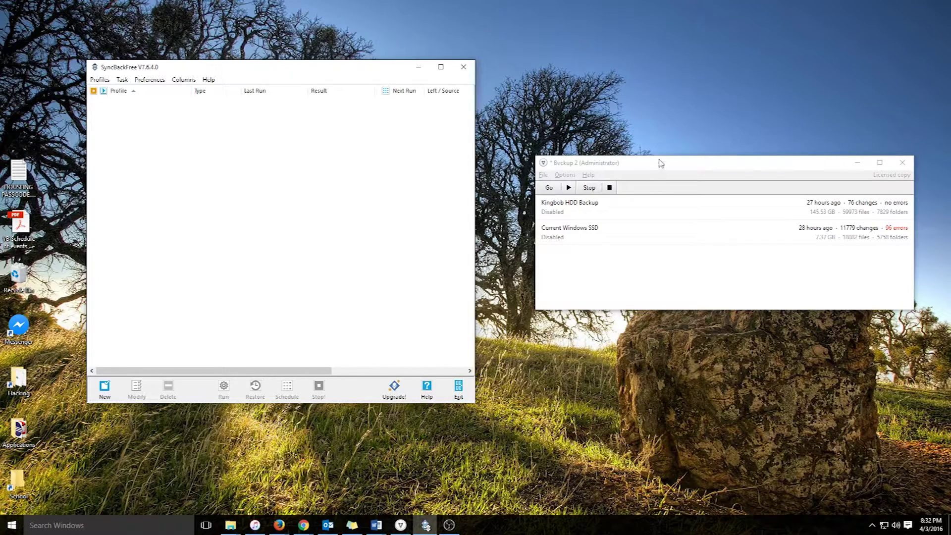
{"action": "left_click_drag", "start_coordinate": [660, 166], "coordinate": [413, 181]}
{"action": "left_click", "coordinate": [419, 67]}
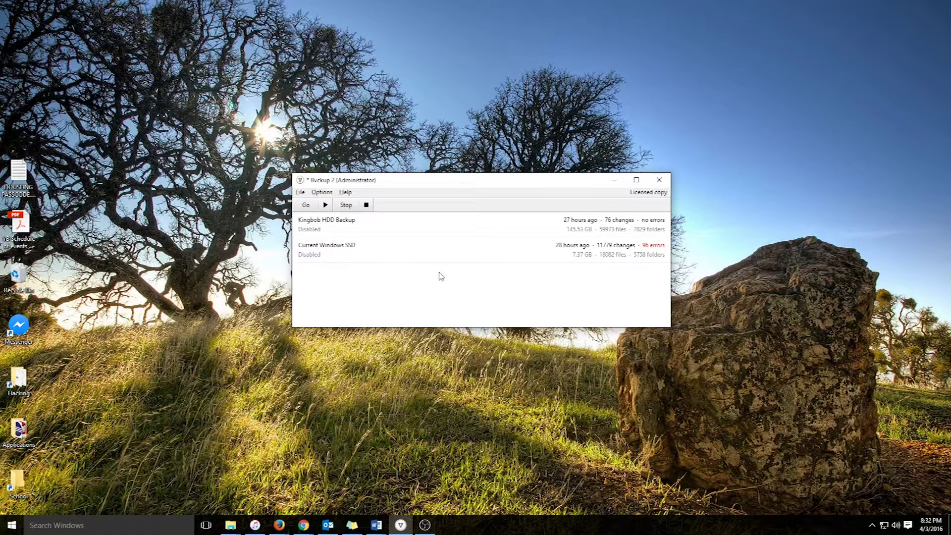
{"action": "left_click", "coordinate": [322, 192]}
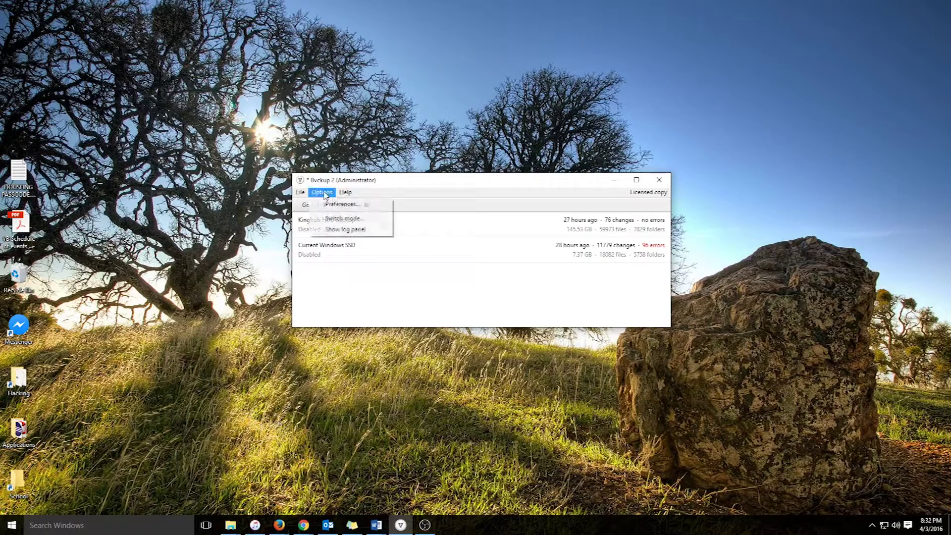
{"action": "left_click", "coordinate": [337, 210]}
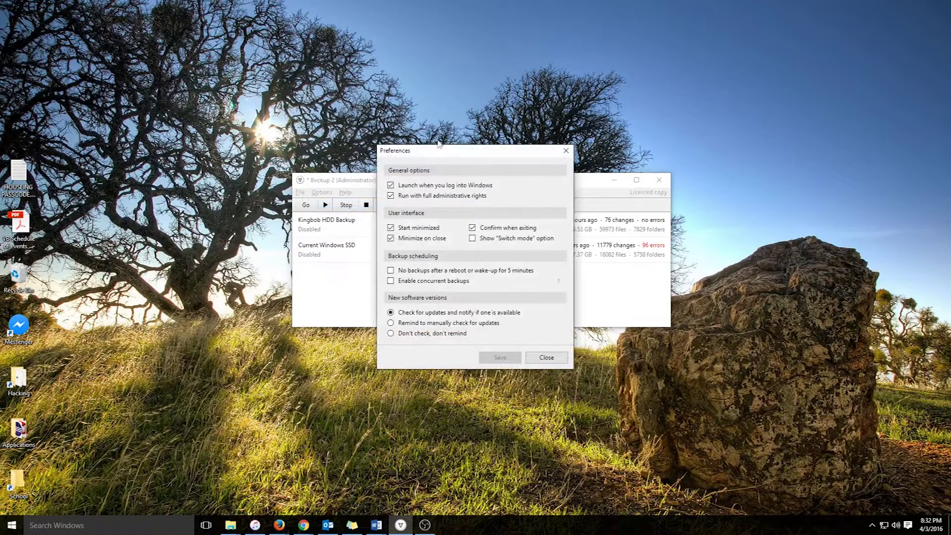
{"action": "left_click", "coordinate": [390, 196]}
{"action": "left_click", "coordinate": [538, 358]}
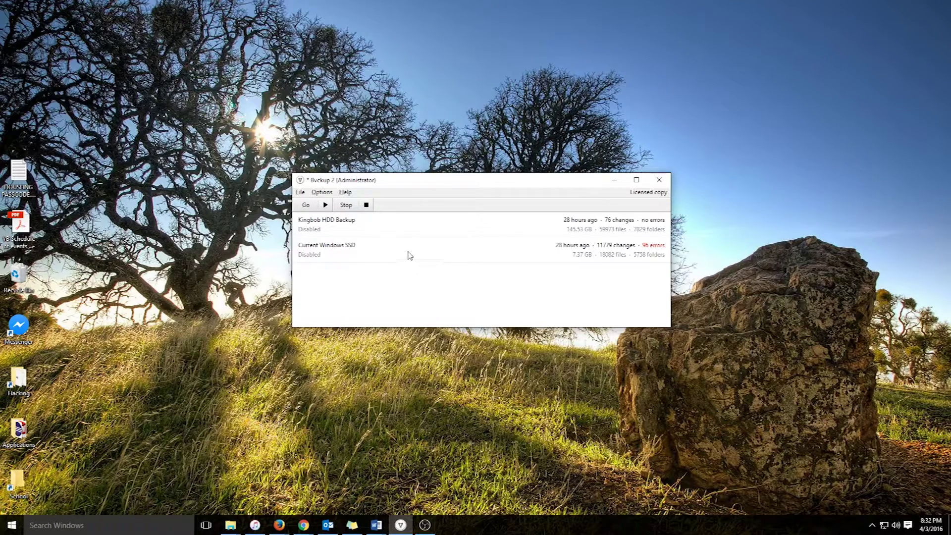
Step: Select the Kingbob HDD Backup and Current Windows SSD jobs in turn
{"action": "left_click", "coordinate": [383, 233]}
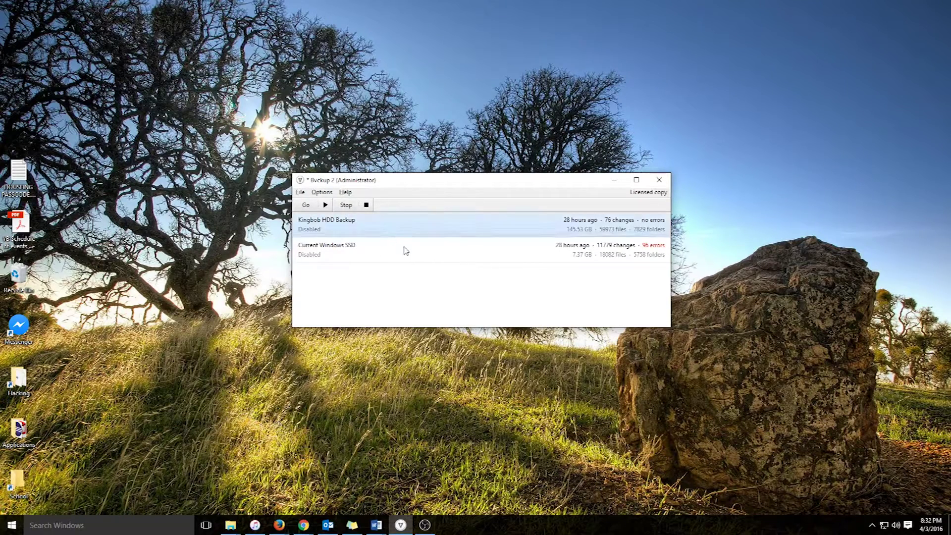
{"action": "left_click", "coordinate": [405, 249]}
{"action": "left_click", "coordinate": [366, 233]}
{"action": "left_click", "coordinate": [382, 249]}
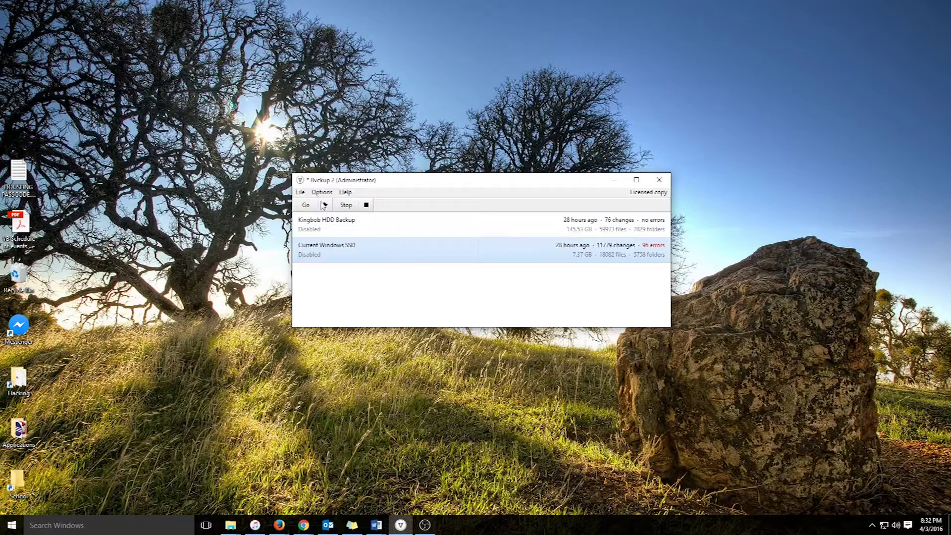
Step: Start a new backup with Documents\Eclipse KEEP as the source folder
{"action": "left_click", "coordinate": [301, 192]}
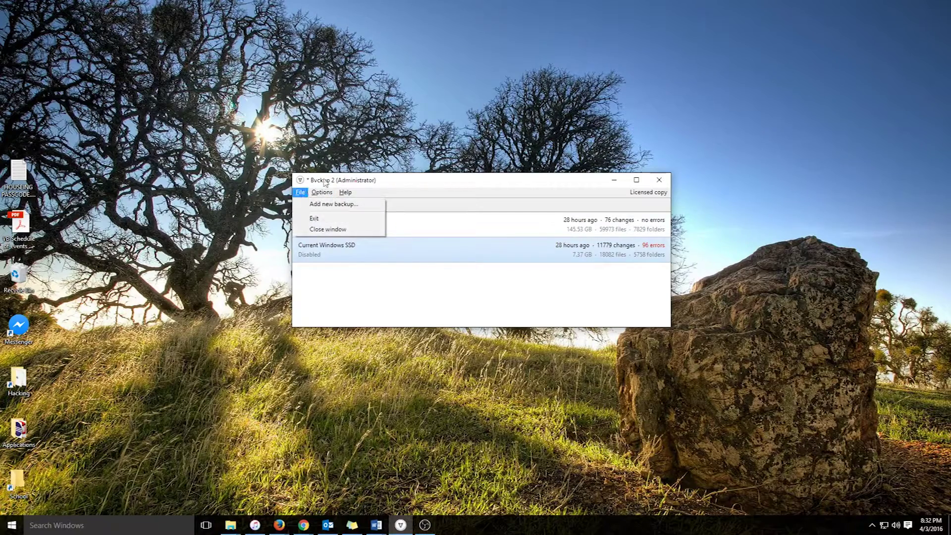
{"action": "left_click", "coordinate": [312, 204]}
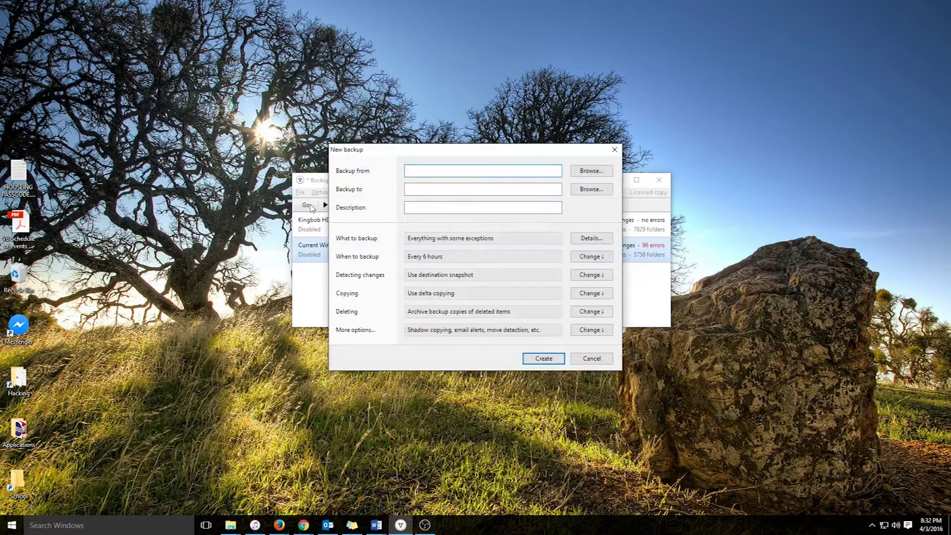
{"action": "left_click", "coordinate": [573, 172]}
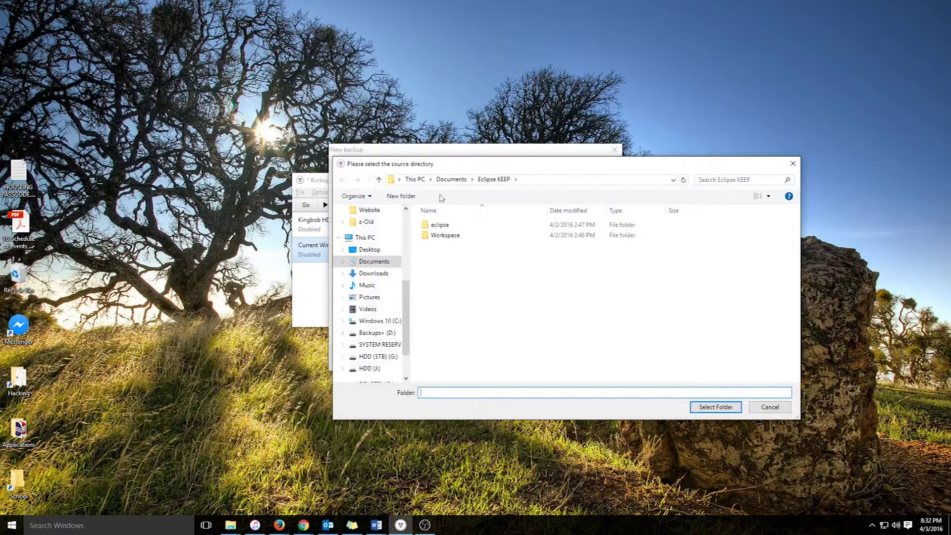
{"action": "left_click", "coordinate": [455, 181]}
{"action": "left_click", "coordinate": [448, 267]}
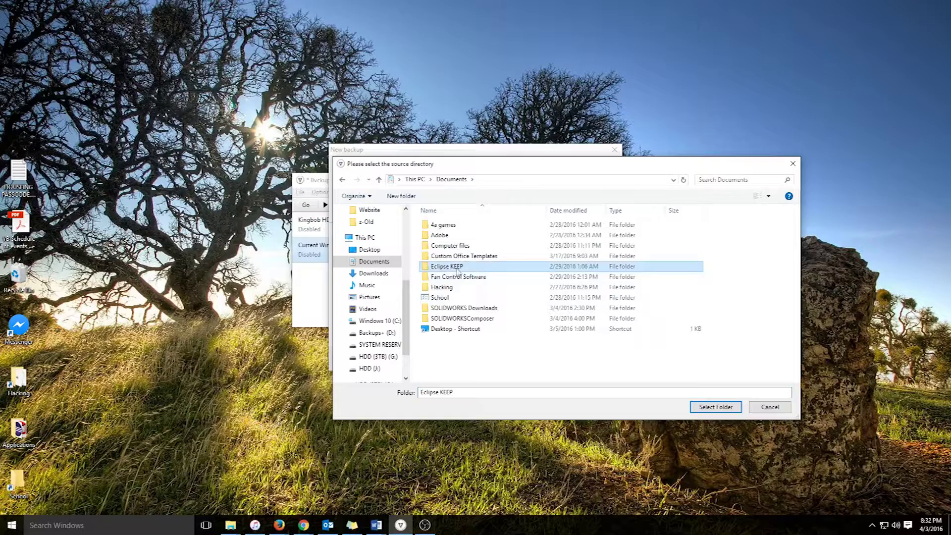
{"action": "left_click", "coordinate": [713, 408]}
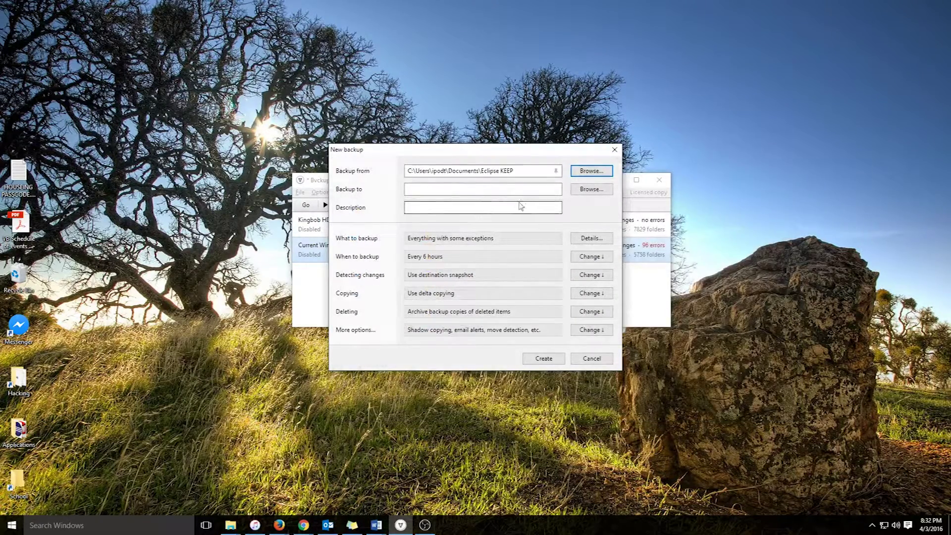
Step: Set D:\THE BACKUP FOLDER on Backups+ (D:) as the backup destination
{"action": "left_click", "coordinate": [591, 188]}
{"action": "scroll", "coordinate": [374, 342], "scroll_direction": "down", "scroll_amount": 5}
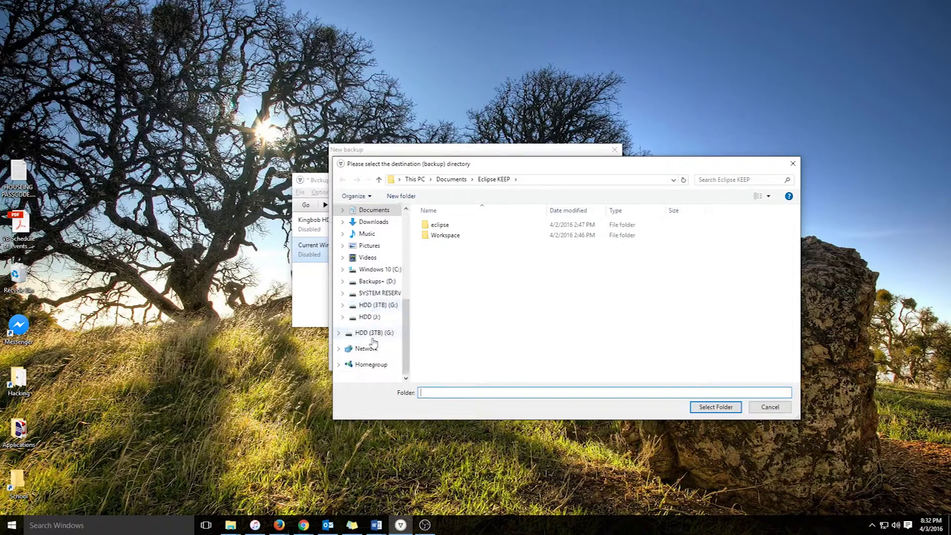
{"action": "left_click", "coordinate": [380, 282]}
{"action": "double_click", "coordinate": [459, 276]}
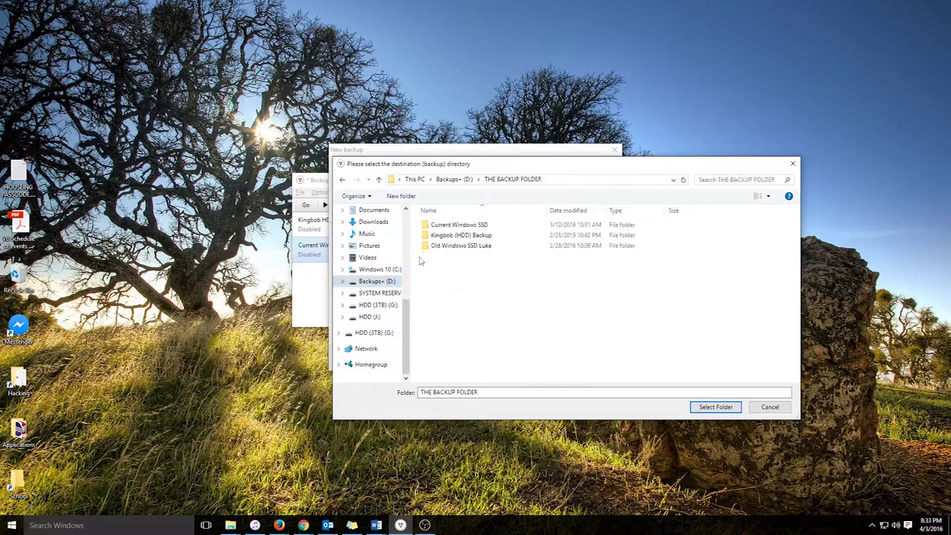
{"action": "left_click", "coordinate": [700, 410]}
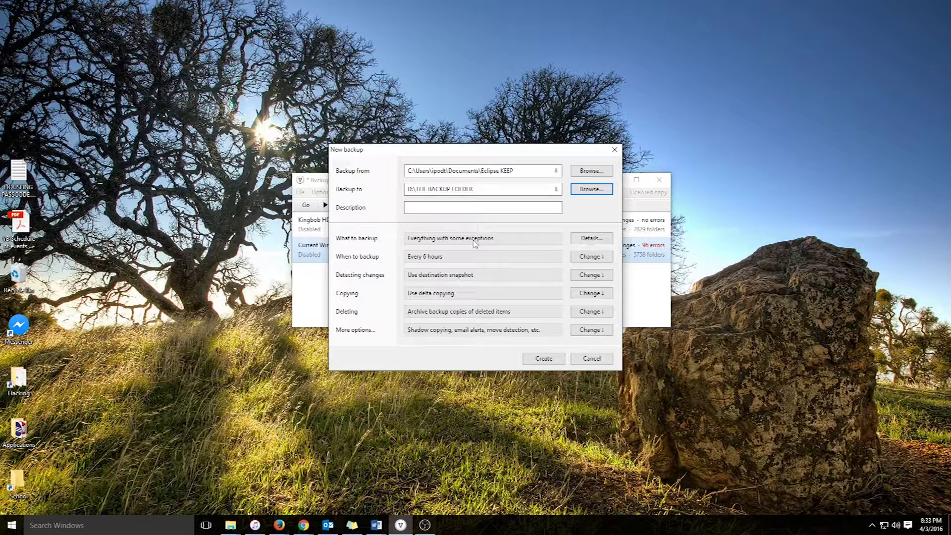
Step: Give the new backup the description 'Eclipse stuff'
{"action": "left_click", "coordinate": [450, 204]}
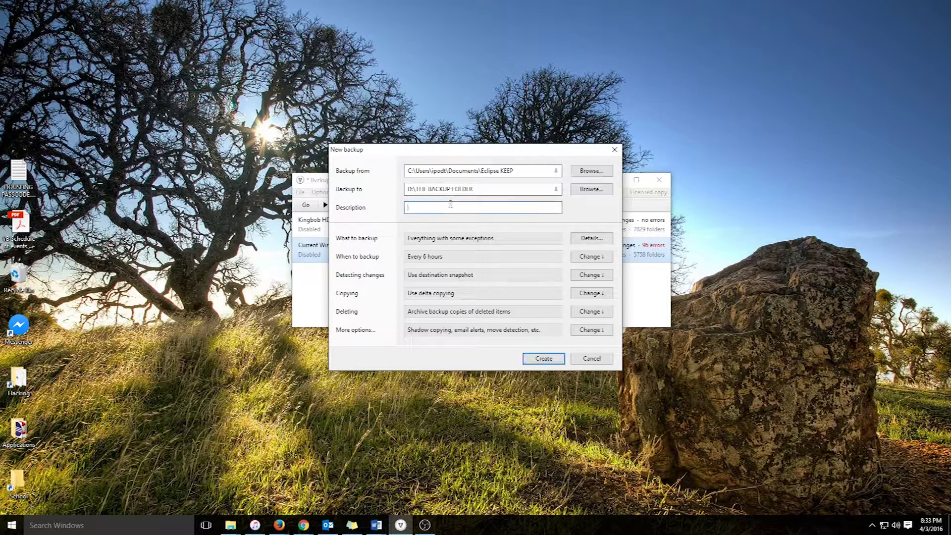
{"action": "type", "text": "Eclipse stuff"}
{"action": "left_click", "coordinate": [592, 242]}
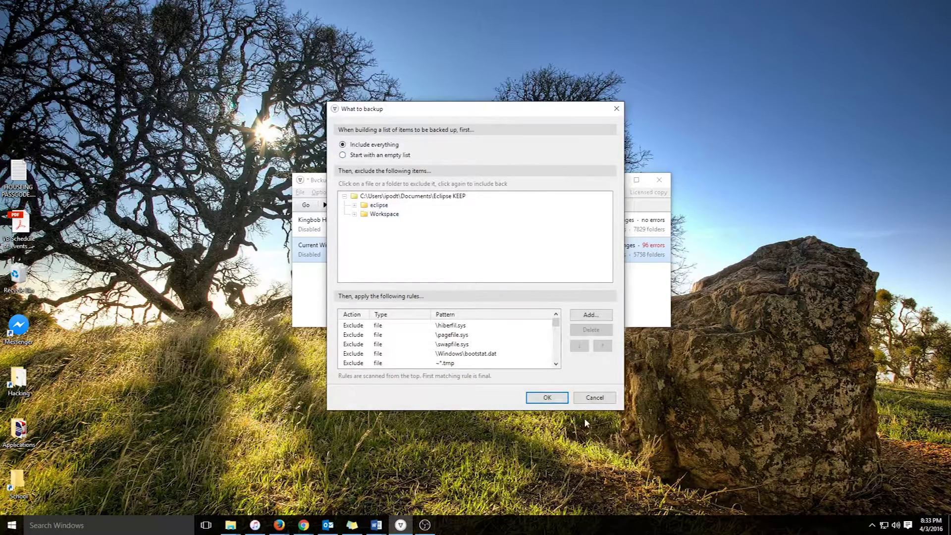
Step: Review the exclusion rules, including the Firefox and Chrome cache rules, and leave them unchanged
{"action": "scroll", "coordinate": [482, 338], "scroll_direction": "down", "scroll_amount": 5}
{"action": "scroll", "coordinate": [466, 339], "scroll_direction": "up", "scroll_amount": 5}
{"action": "left_click", "coordinate": [457, 339]}
{"action": "scroll", "coordinate": [456, 340], "scroll_direction": "down", "scroll_amount": 3}
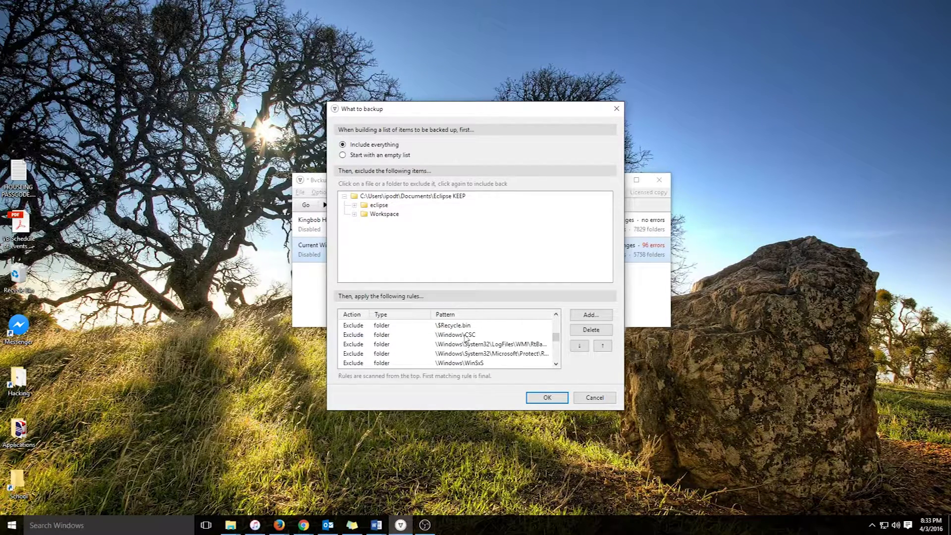
{"action": "scroll", "coordinate": [470, 347], "scroll_direction": "down", "scroll_amount": 4}
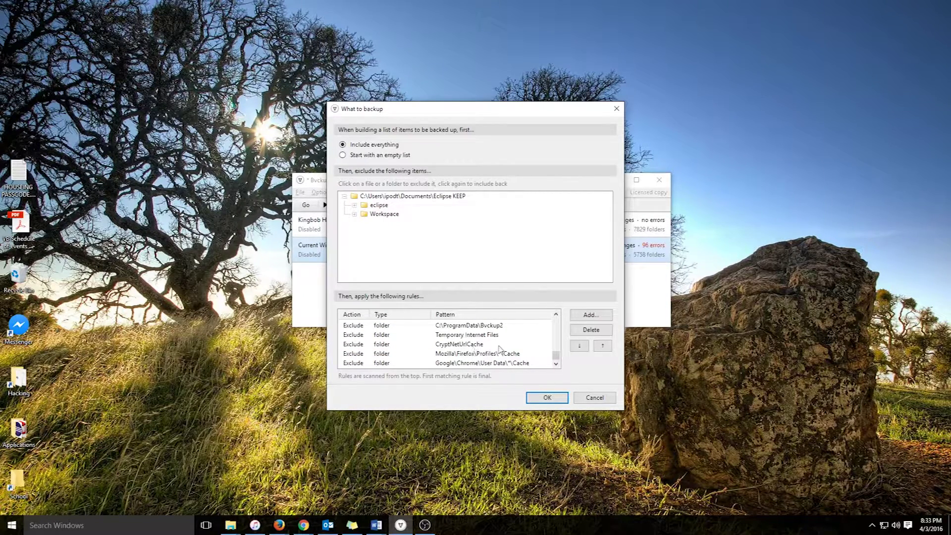
{"action": "left_click", "coordinate": [486, 354]}
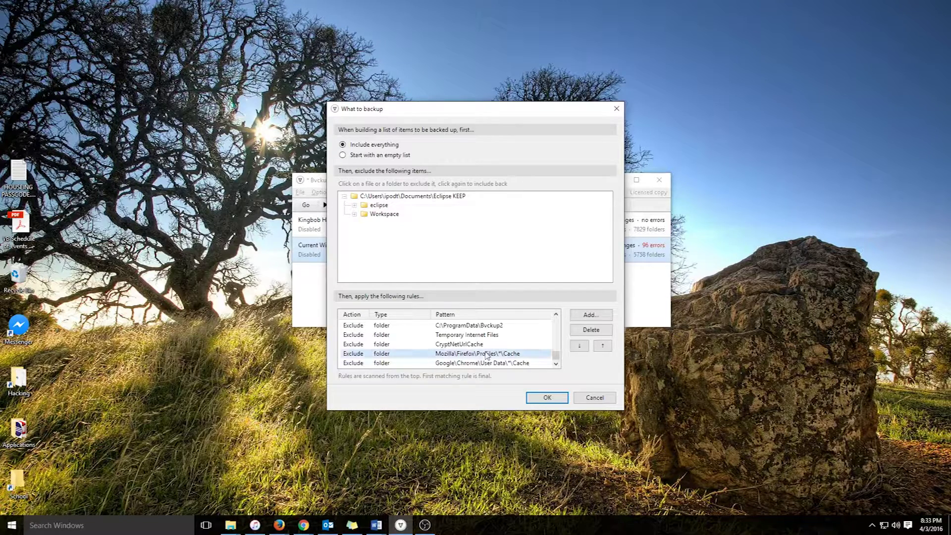
{"action": "left_click", "coordinate": [489, 364]}
{"action": "left_click", "coordinate": [485, 354]}
{"action": "left_click", "coordinate": [486, 363]}
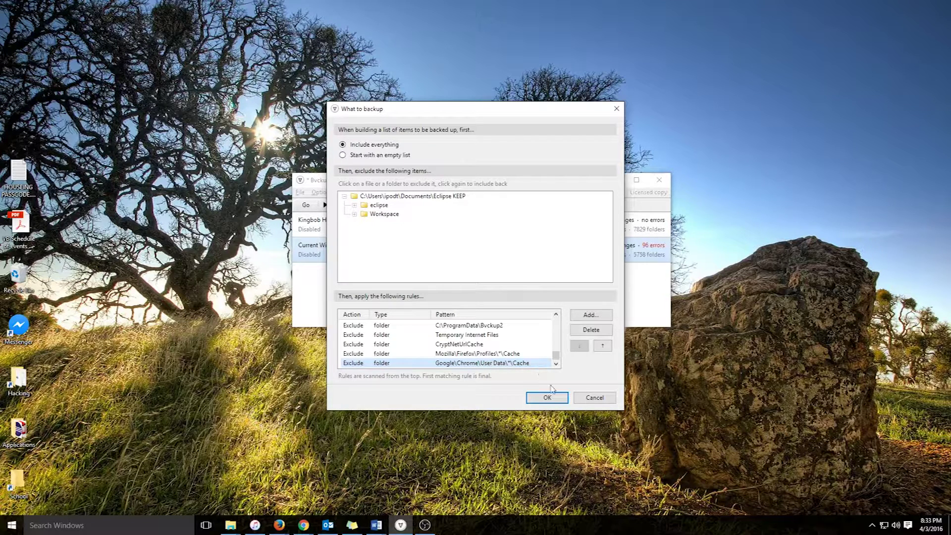
{"action": "left_click", "coordinate": [492, 353]}
{"action": "left_click", "coordinate": [490, 364]}
{"action": "left_click", "coordinate": [589, 401]}
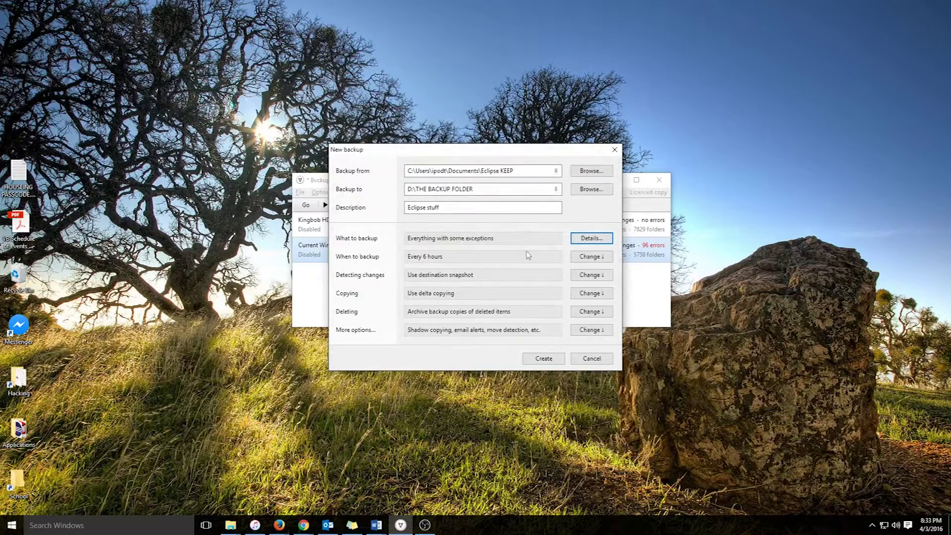
{"action": "left_click", "coordinate": [599, 257]}
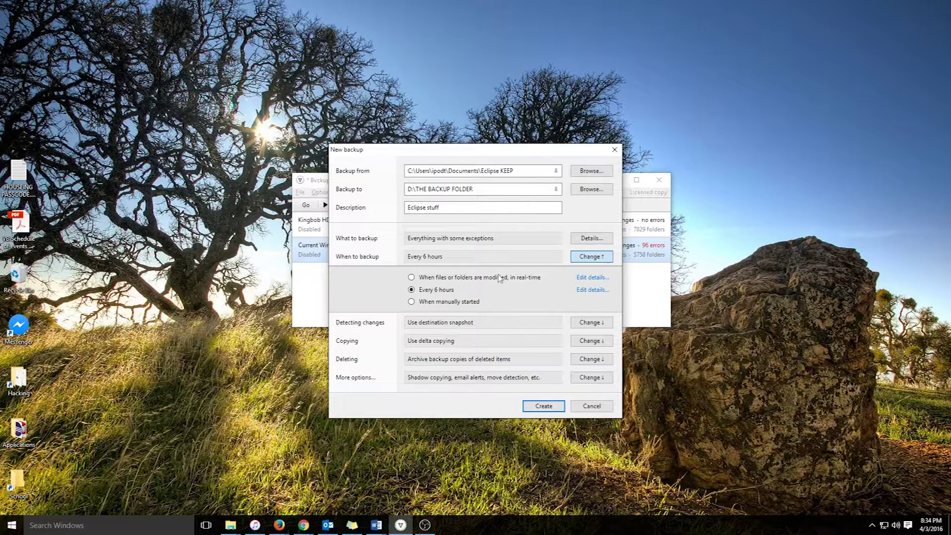
{"action": "left_click", "coordinate": [426, 278]}
{"action": "left_click", "coordinate": [438, 291]}
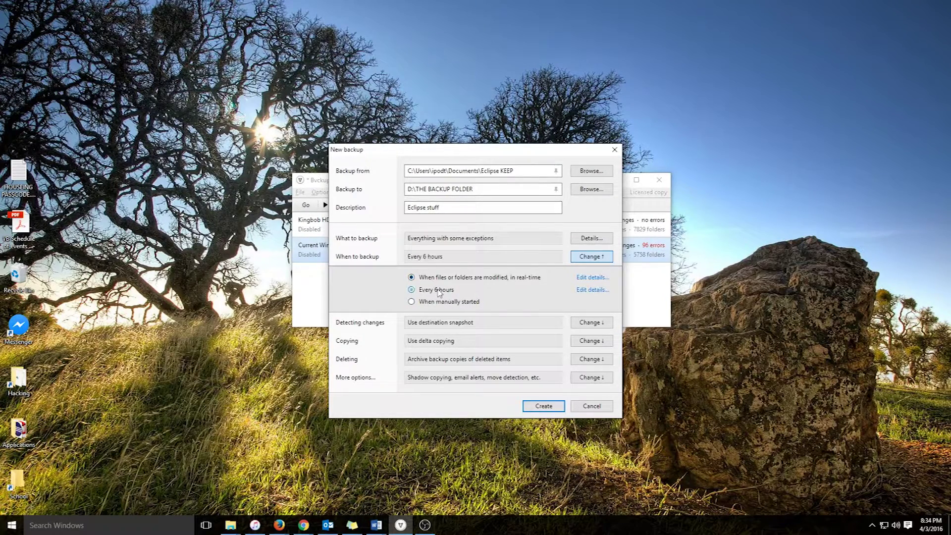
{"action": "left_click", "coordinate": [594, 258]}
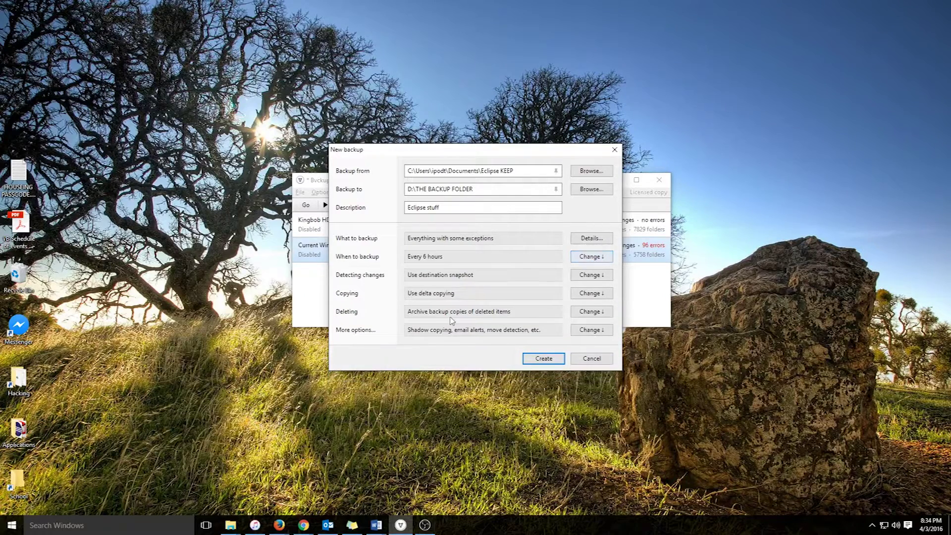
{"action": "left_click", "coordinate": [591, 257]}
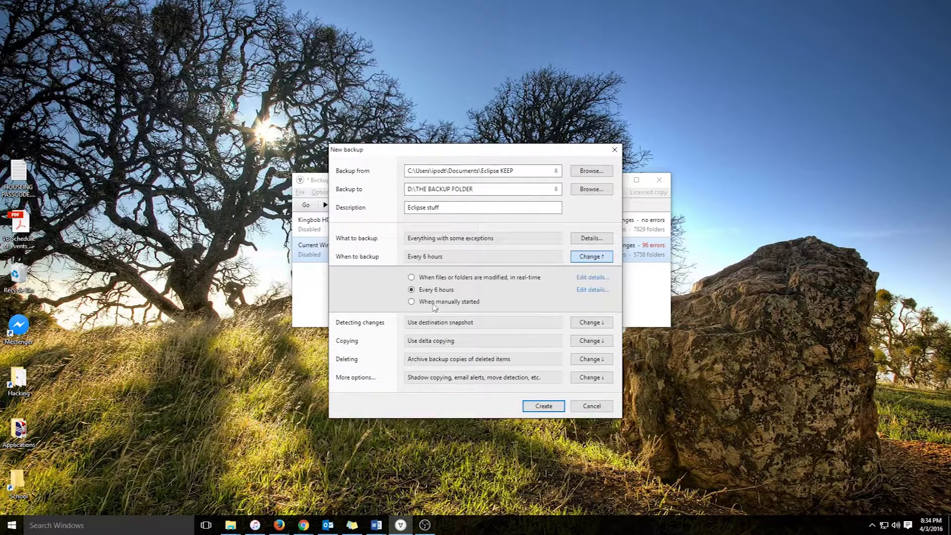
{"action": "left_click", "coordinate": [435, 303]}
{"action": "left_click", "coordinate": [453, 292]}
{"action": "left_click", "coordinate": [585, 261]}
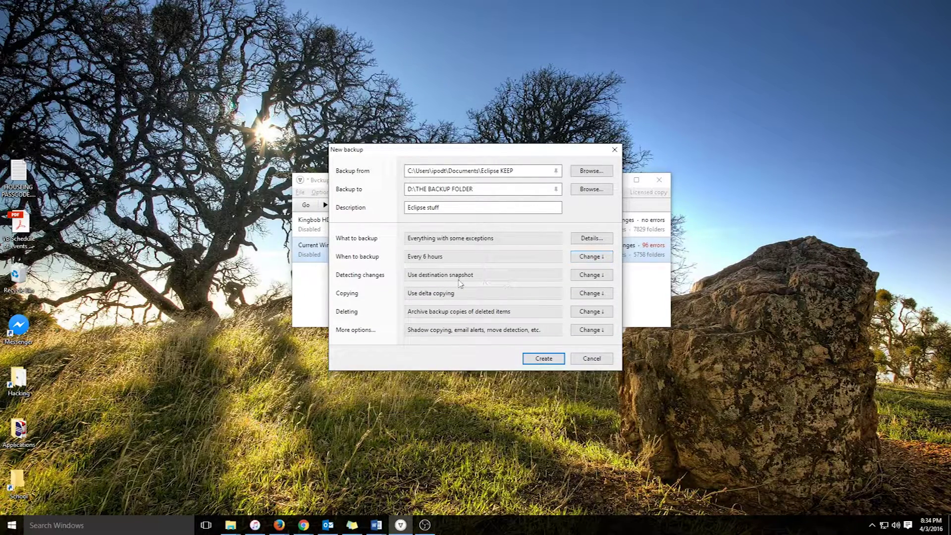
Step: Inspect the Detecting changes, Copying and Deleting options, including archive cleanup details, without changes
{"action": "left_click", "coordinate": [584, 277]}
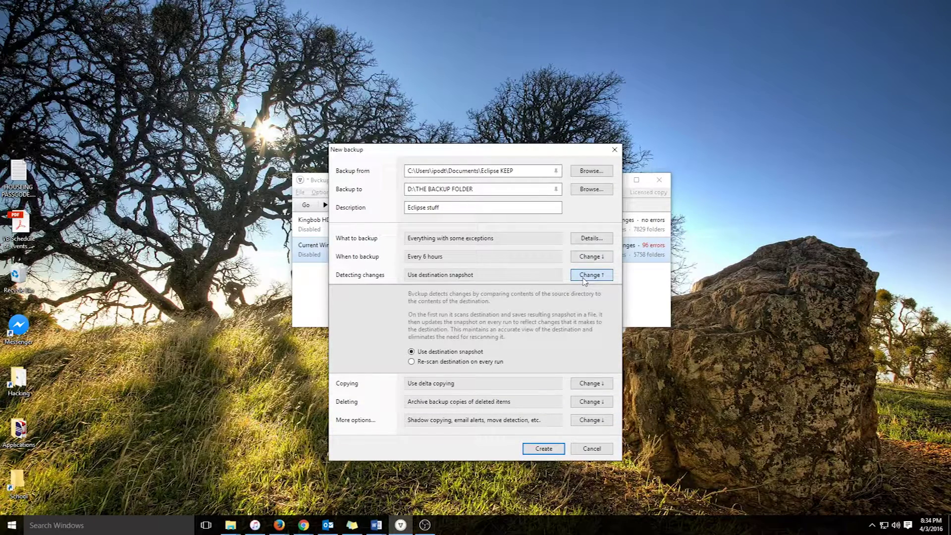
{"action": "left_click", "coordinate": [585, 278]}
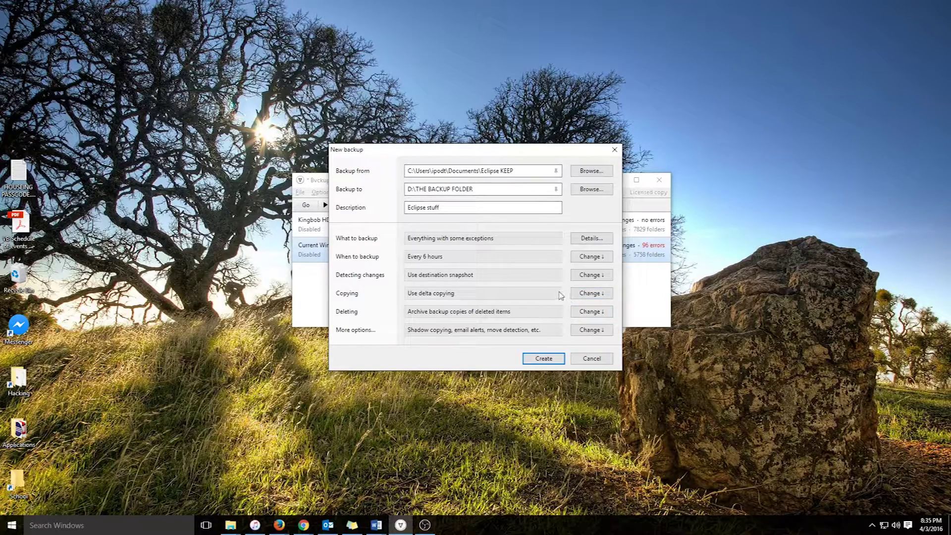
{"action": "left_click", "coordinate": [592, 294]}
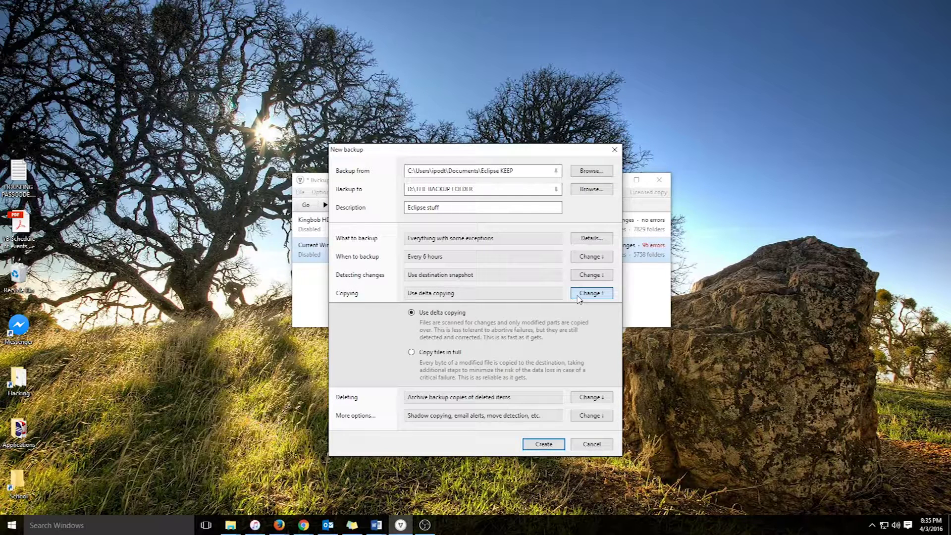
{"action": "left_click", "coordinate": [577, 296]}
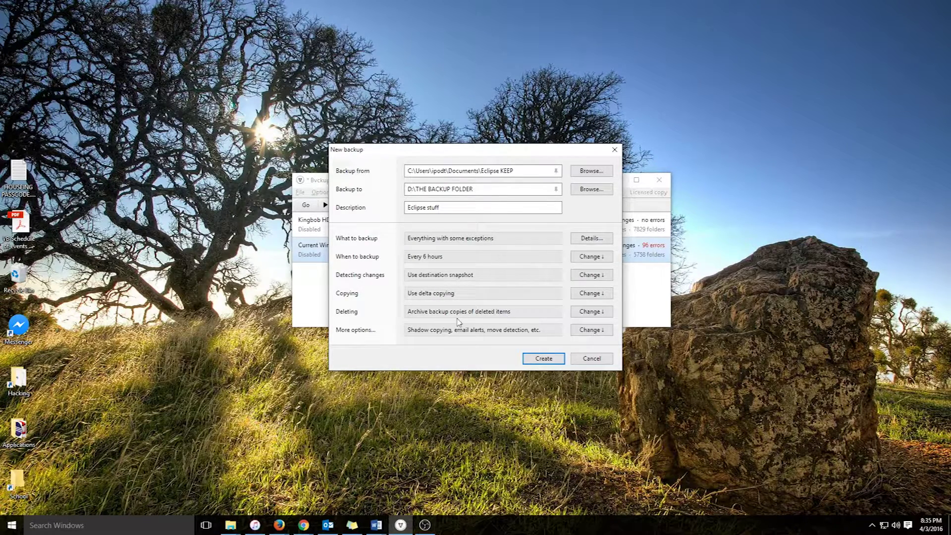
{"action": "left_click", "coordinate": [585, 315]}
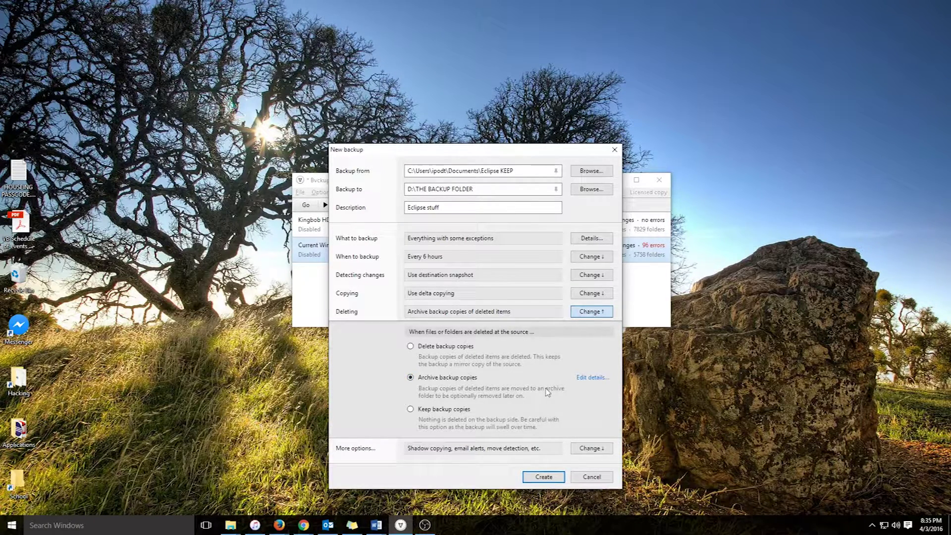
{"action": "left_click", "coordinate": [593, 378]}
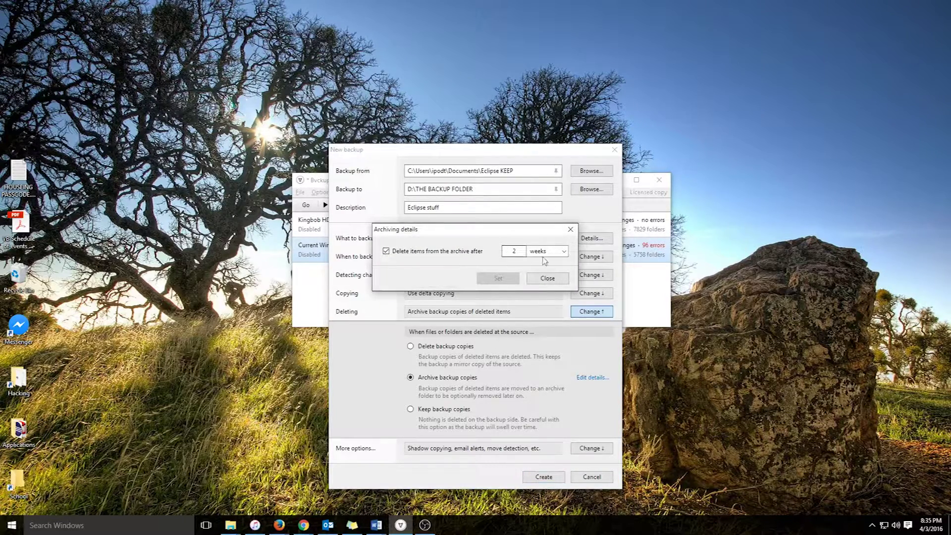
{"action": "left_click", "coordinate": [546, 280]}
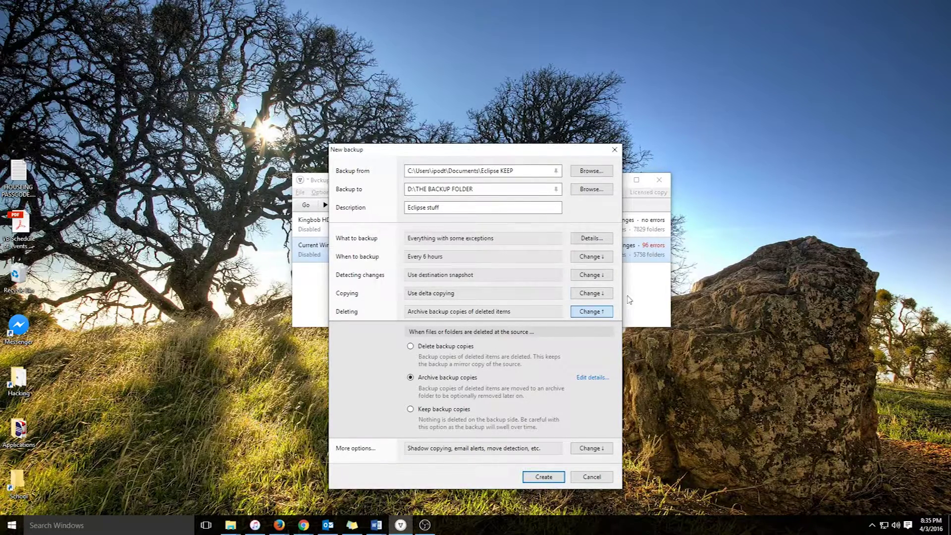
{"action": "left_click", "coordinate": [584, 315]}
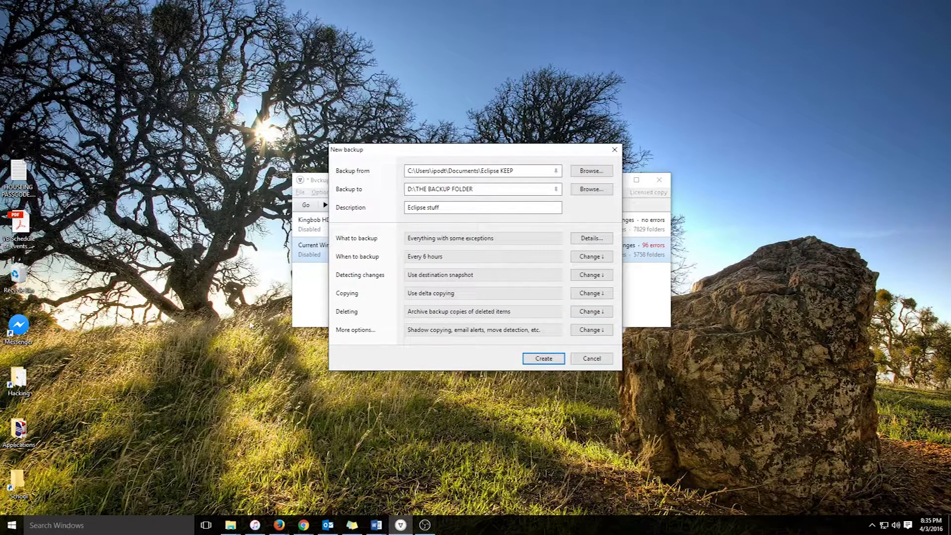
Step: Check More options, then close the New backup dialog without creating the job
{"action": "left_click", "coordinate": [591, 330]}
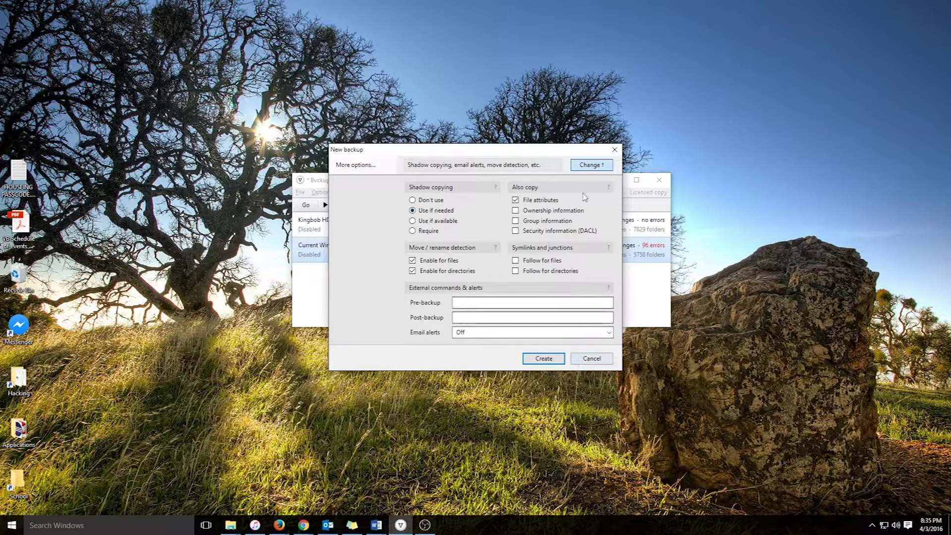
{"action": "left_click", "coordinate": [590, 165]}
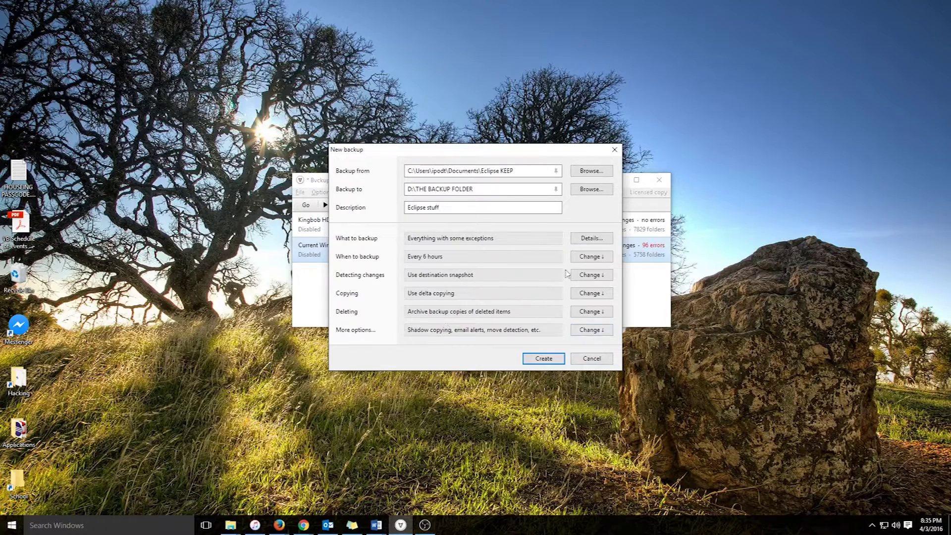
{"action": "left_click", "coordinate": [545, 359]}
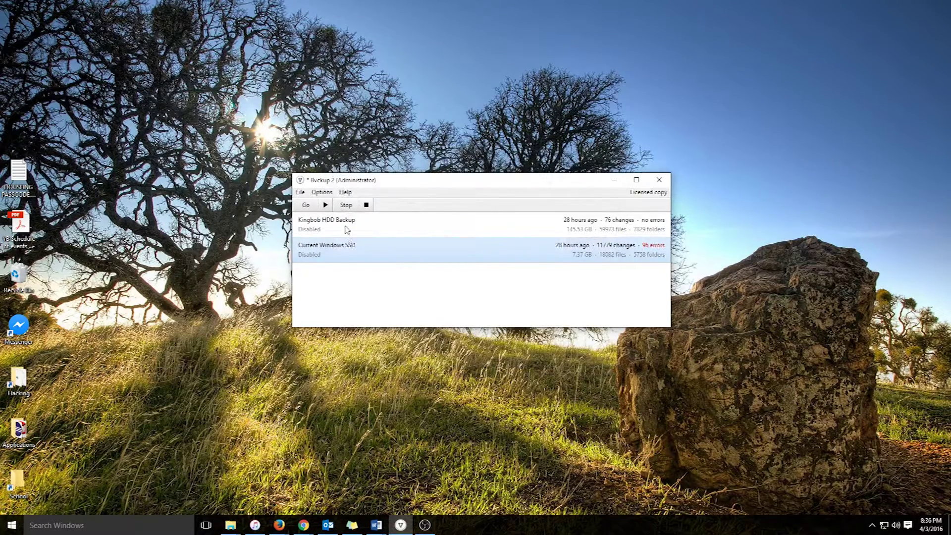
{"action": "left_click", "coordinate": [346, 229]}
Step: Enable the Kingbob HDD Backup job and start it running with Go
{"action": "left_click", "coordinate": [358, 251]}
{"action": "left_click", "coordinate": [355, 221]}
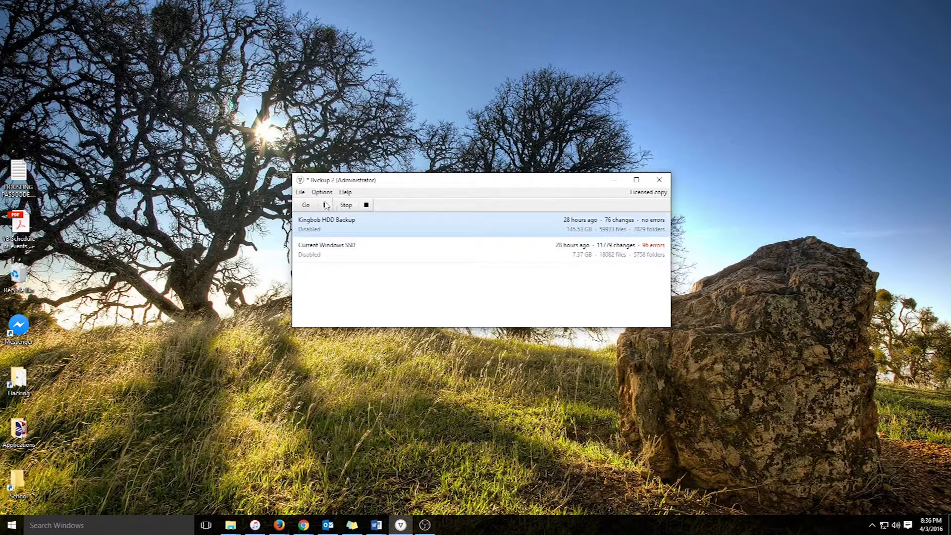
{"action": "left_click", "coordinate": [325, 205]}
{"action": "left_click", "coordinate": [318, 206]}
{"action": "mouse_move", "coordinate": [542, 186]}
{"action": "left_mouse_down"}
{"action": "mouse_move", "coordinate": [597, 186]}
{"action": "mouse_move", "coordinate": [559, 187]}
{"action": "left_mouse_up"}
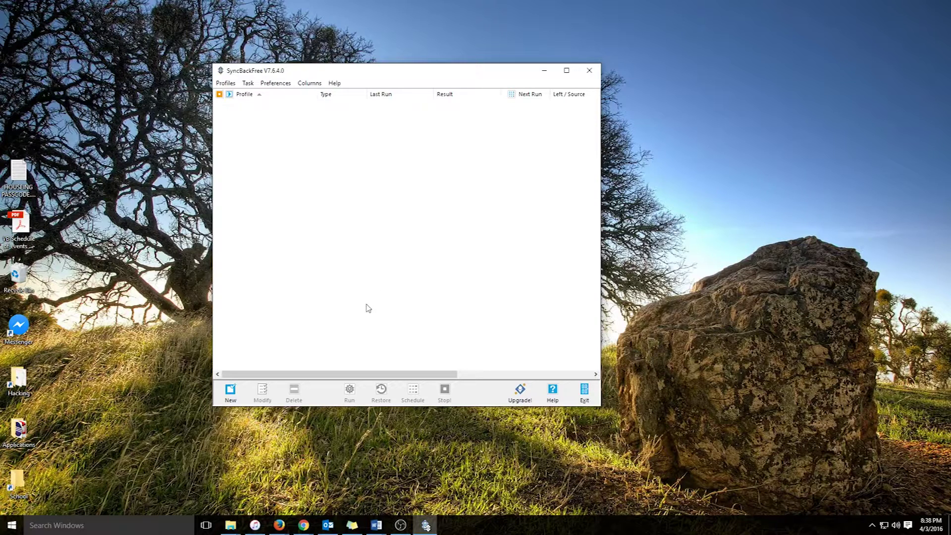
Step: Create a new Backup-type SyncBackFree profile named Eclipse
{"action": "left_click", "coordinate": [231, 395]}
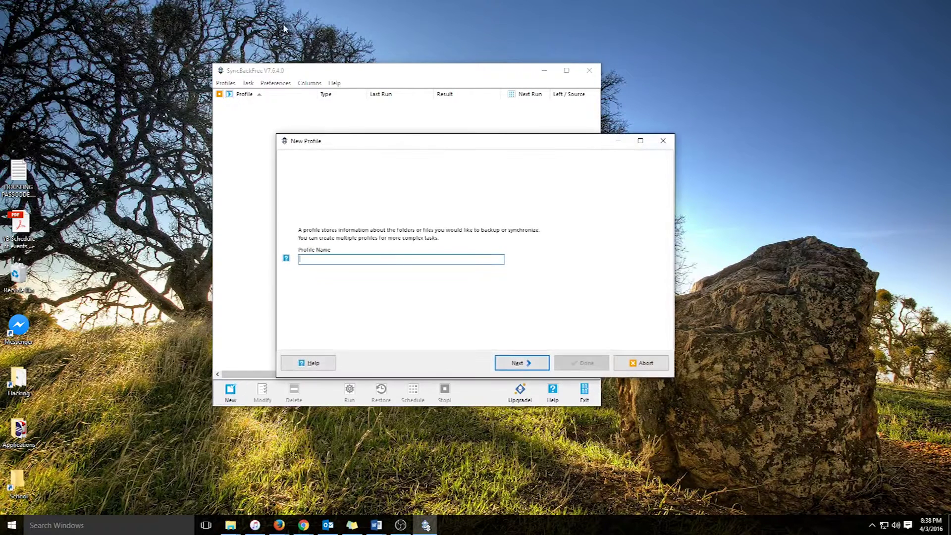
{"action": "type", "text": "Eclipse"}
{"action": "left_click", "coordinate": [517, 363]}
{"action": "mouse_move", "coordinate": [287, 247]}
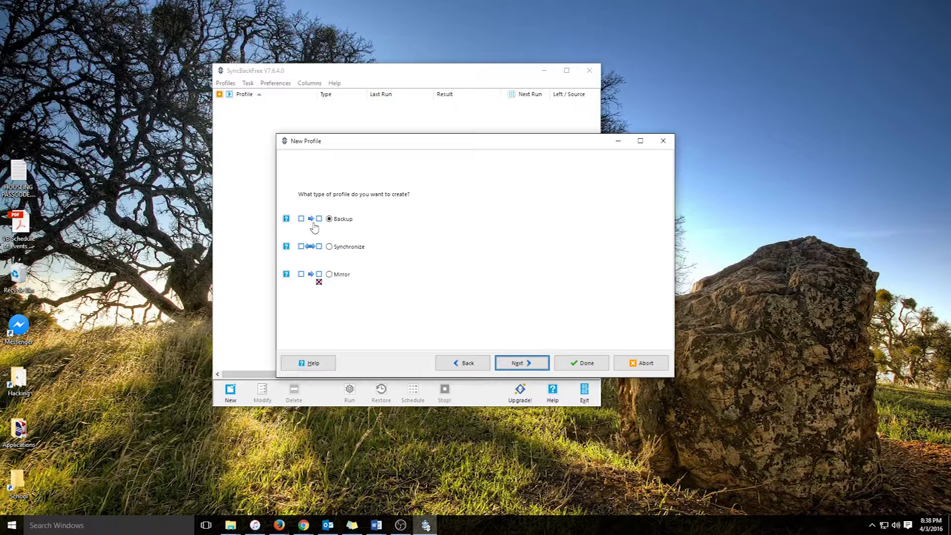
{"action": "left_click", "coordinate": [534, 361]}
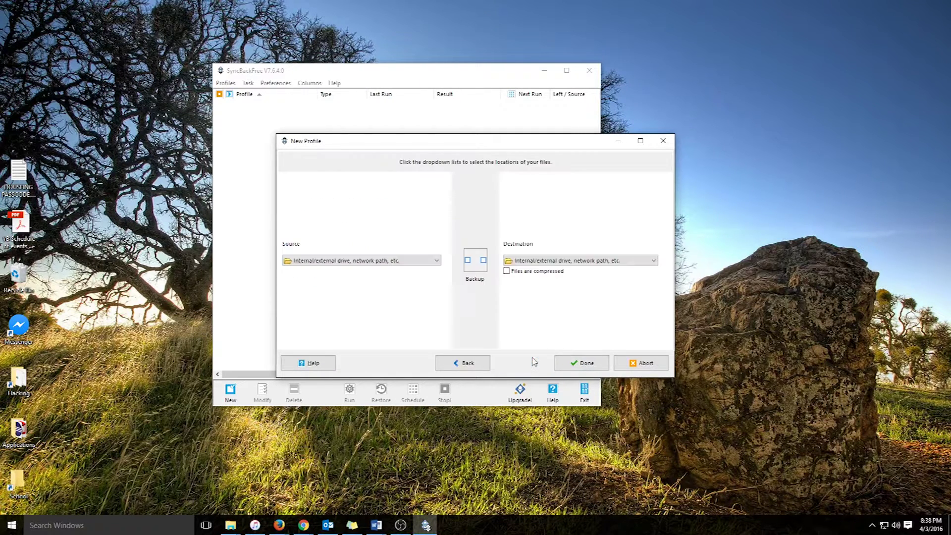
Step: Set source and destination to 'Internal/external drive, network path, etc.' and finish the profile
{"action": "left_click", "coordinate": [363, 260]}
{"action": "left_click", "coordinate": [338, 269]}
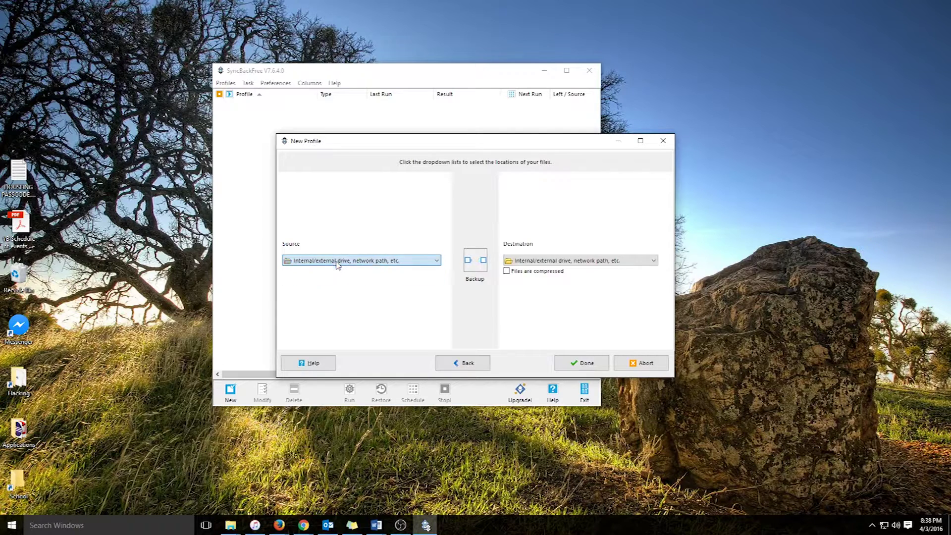
{"action": "left_click", "coordinate": [578, 261]}
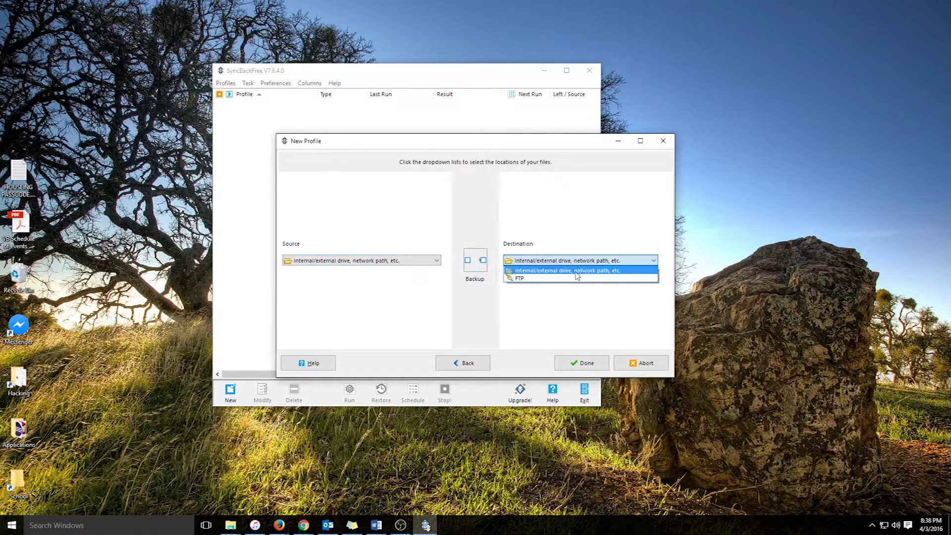
{"action": "left_click", "coordinate": [576, 271]}
{"action": "left_click", "coordinate": [423, 261]}
{"action": "left_click", "coordinate": [333, 271]}
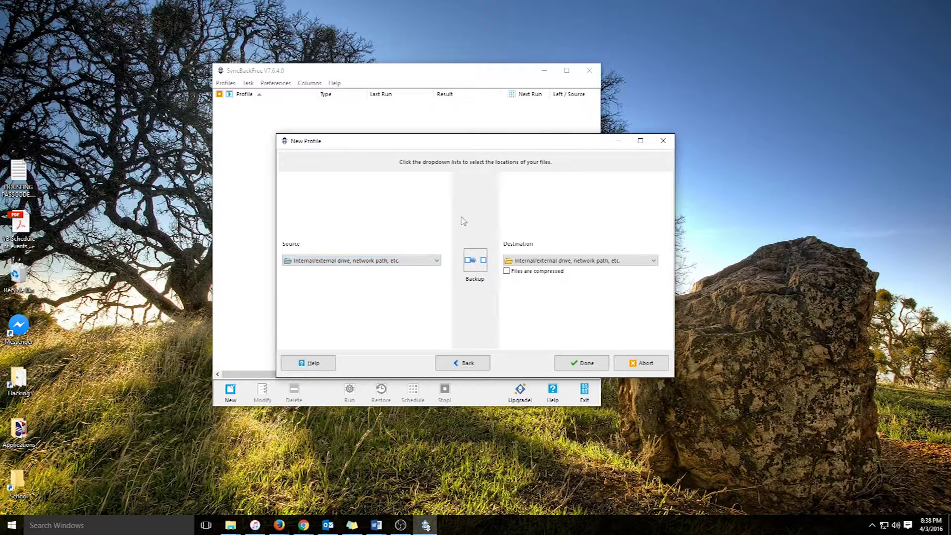
{"action": "left_click", "coordinate": [583, 364]}
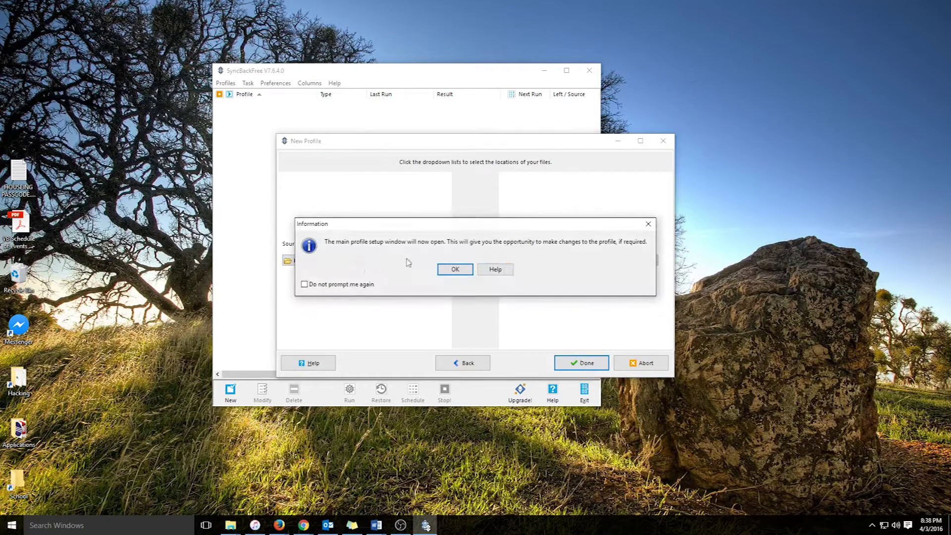
{"action": "left_click", "coordinate": [451, 272]}
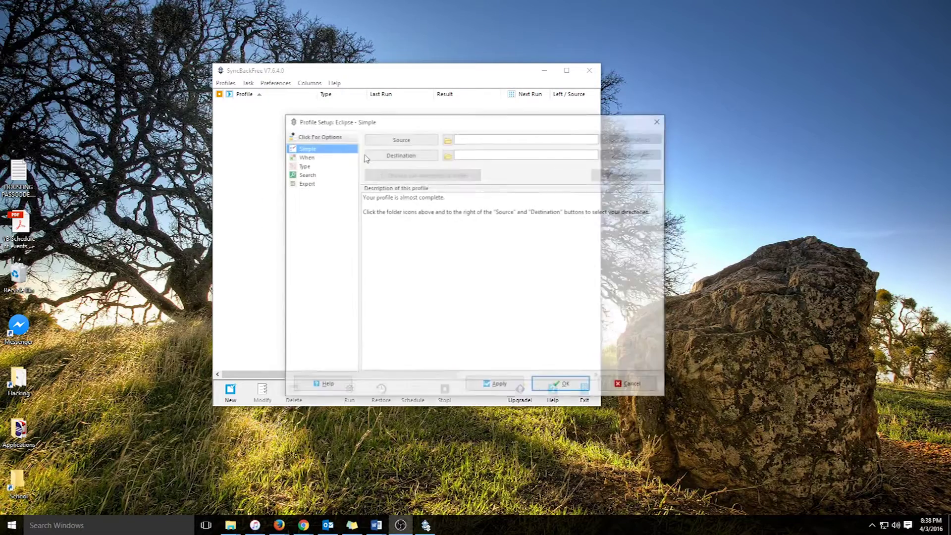
Step: Set Documents\Eclipse KEEP as the profile's source folder
{"action": "left_click", "coordinate": [447, 139]}
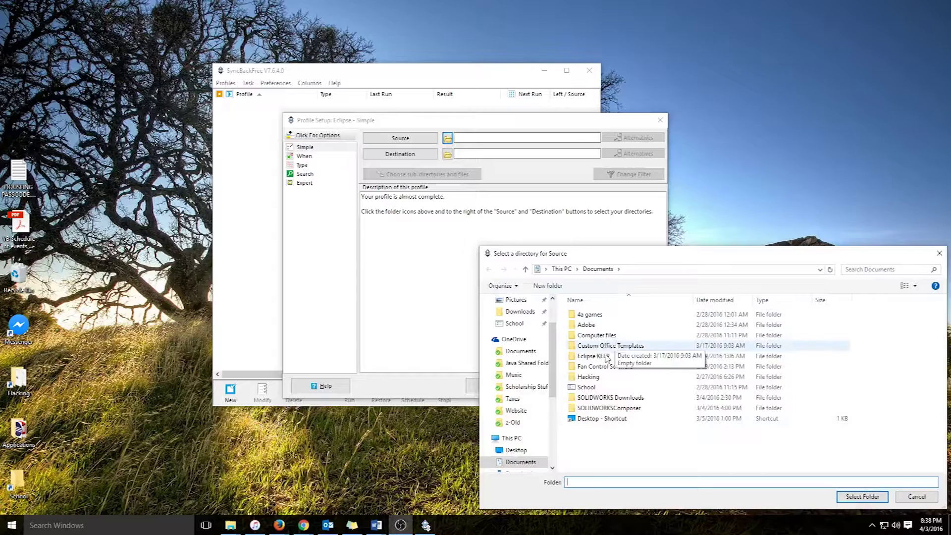
{"action": "left_click", "coordinate": [609, 355]}
{"action": "left_click", "coordinate": [863, 496]}
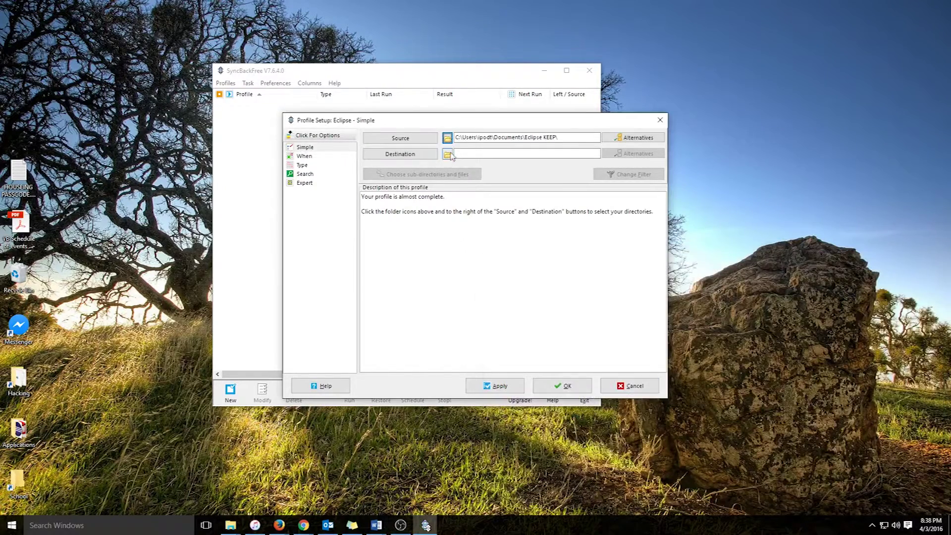
Step: Set D:\THE BACKUP FOLDER on Backups+ (D:) as the profile's destination
{"action": "left_click", "coordinate": [447, 155]}
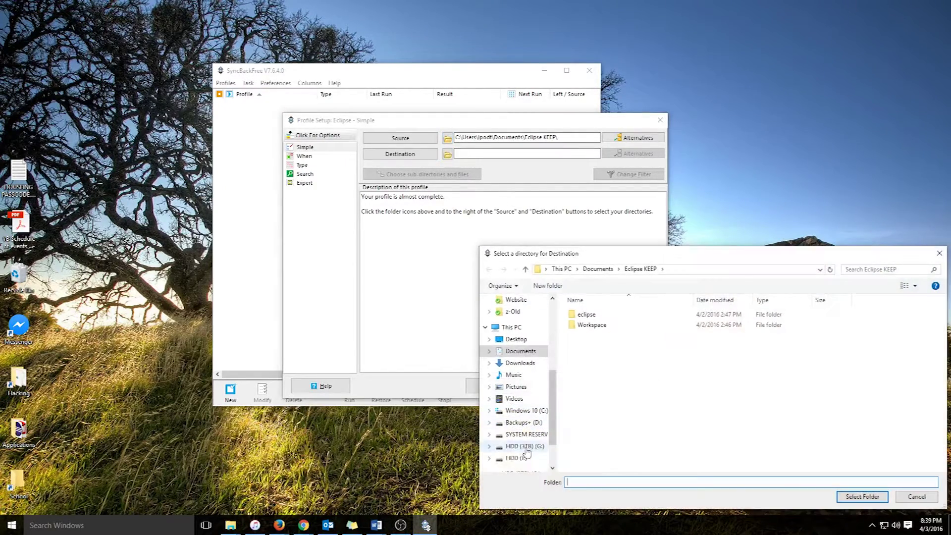
{"action": "scroll", "coordinate": [520, 421], "scroll_direction": "down", "scroll_amount": 3}
{"action": "left_click", "coordinate": [523, 370]}
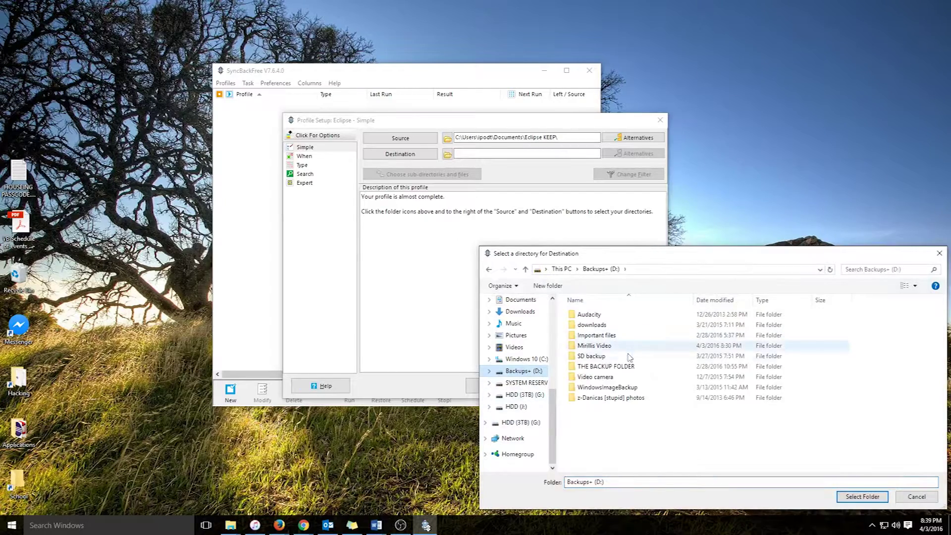
{"action": "double_click", "coordinate": [625, 366]}
{"action": "left_click", "coordinate": [862, 496]}
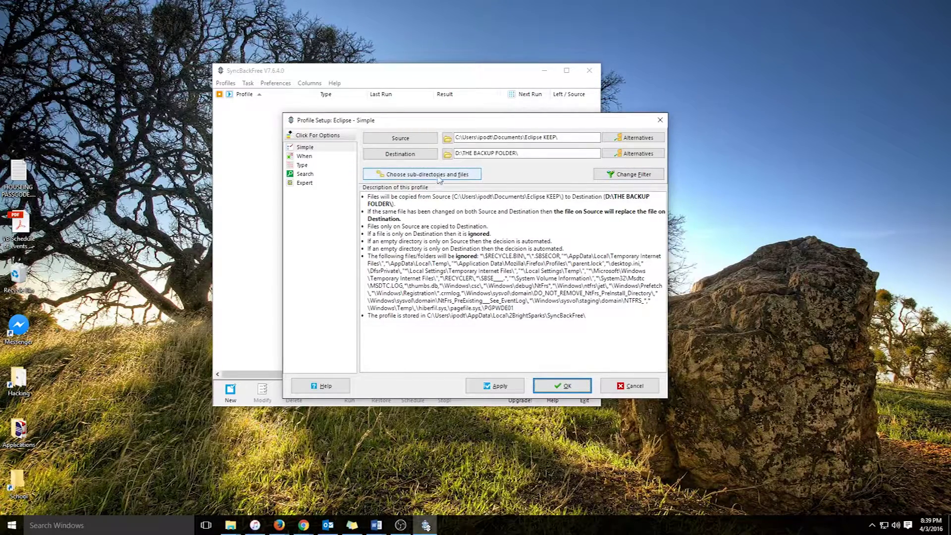
{"action": "left_click_drag", "start_coordinate": [402, 120], "coordinate": [358, 103]}
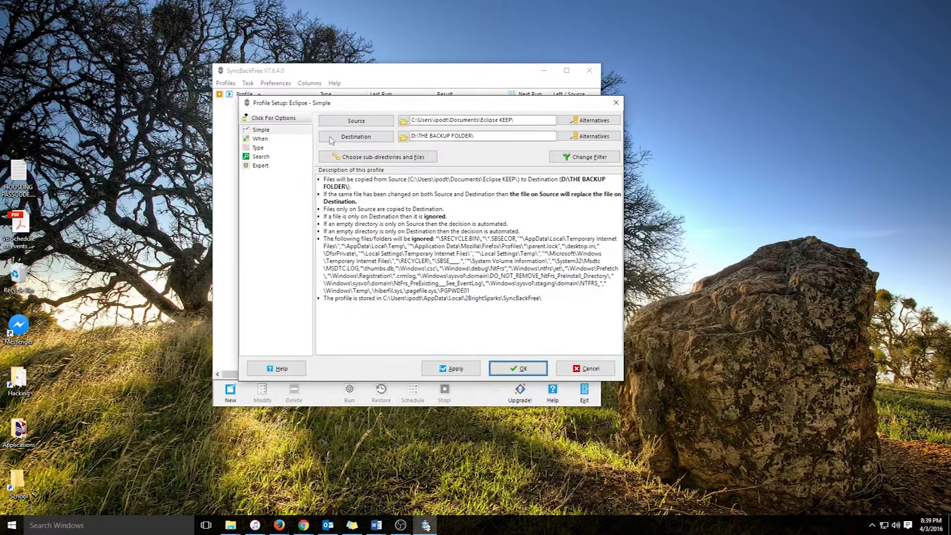
Step: Create a weekly schedule running the Eclipse profile on Mondays at 9:00 AM
{"action": "left_click", "coordinate": [275, 139]}
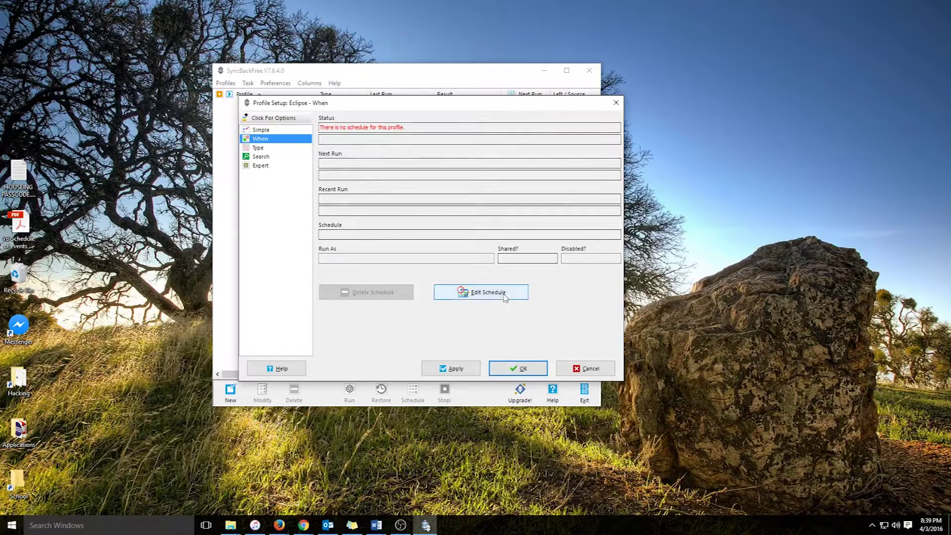
{"action": "left_click", "coordinate": [477, 293]}
{"action": "left_click", "coordinate": [447, 273]}
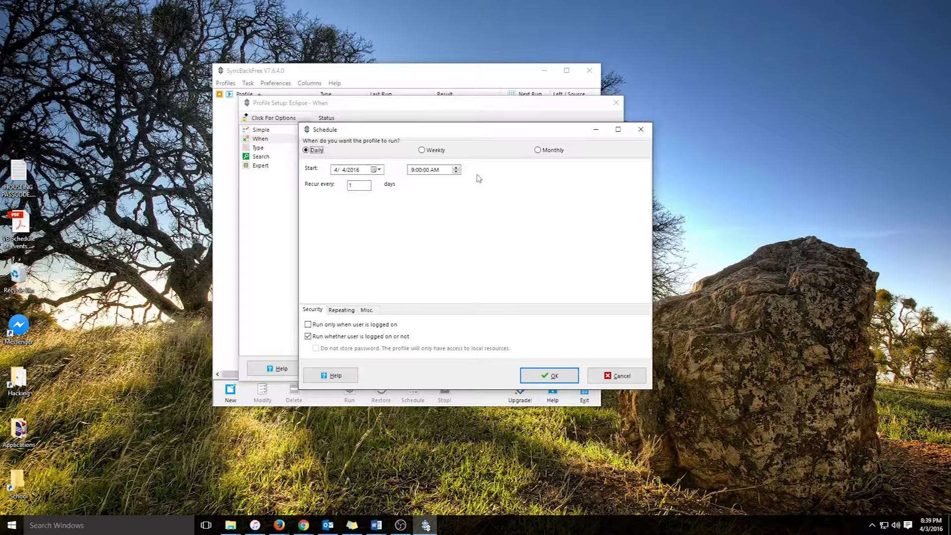
{"action": "left_click", "coordinate": [422, 150]}
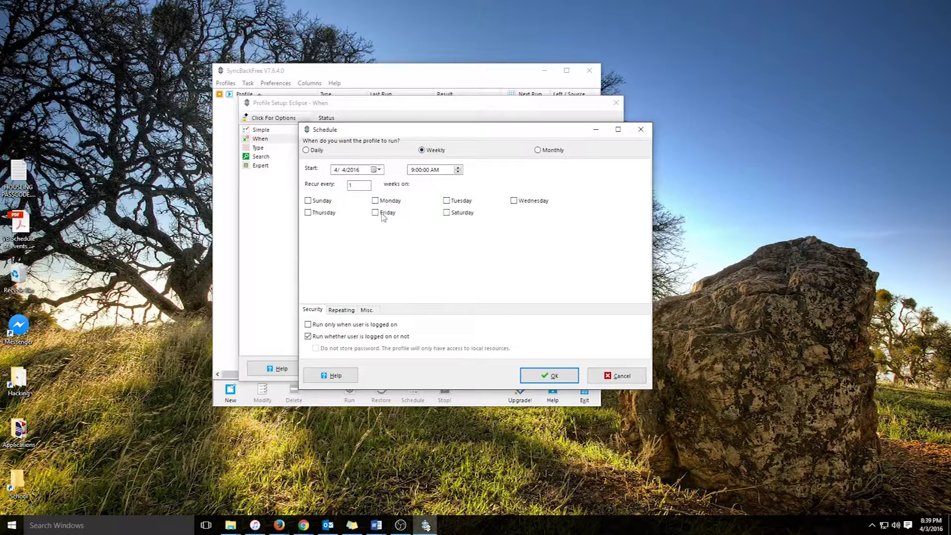
{"action": "left_click", "coordinate": [376, 201]}
{"action": "left_click", "coordinate": [434, 170]}
{"action": "left_click", "coordinate": [549, 375]}
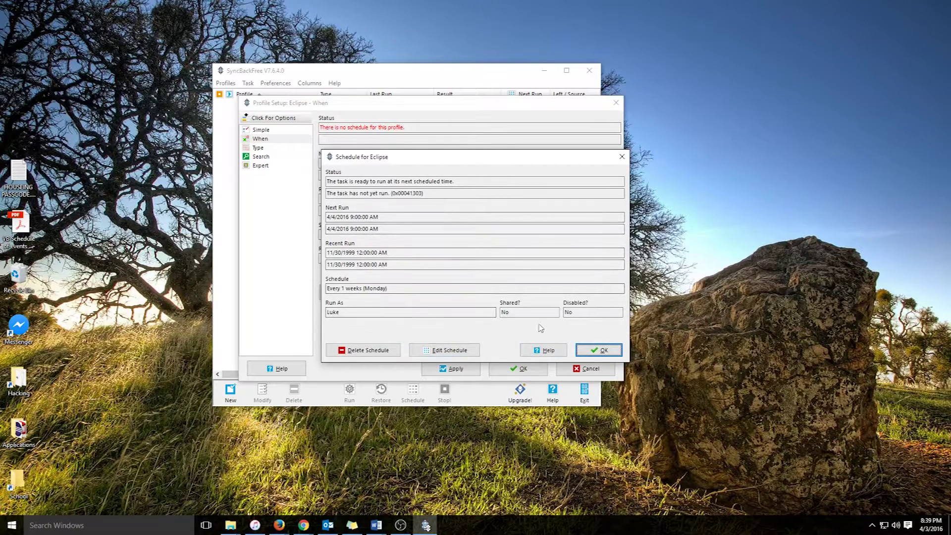
Step: Save the Eclipse profile settings and start a run
{"action": "left_click", "coordinate": [597, 351]}
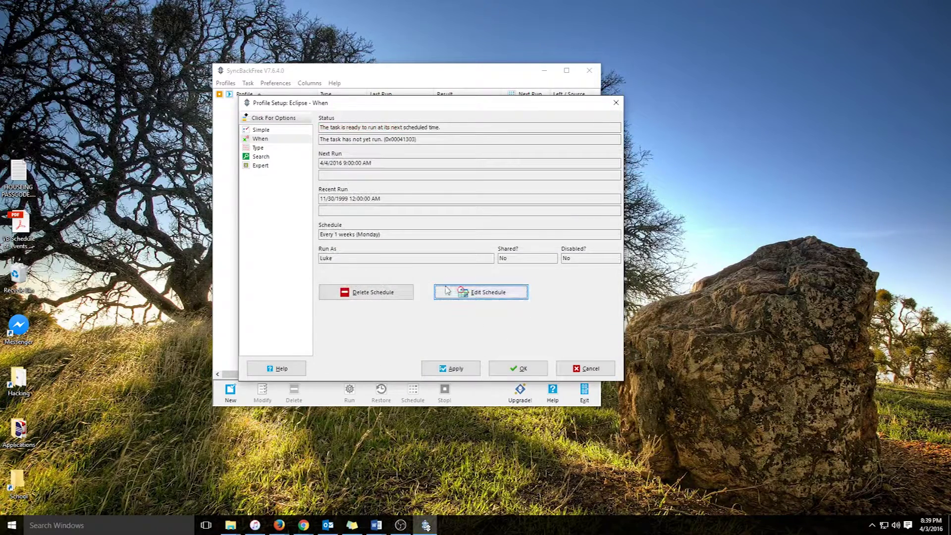
{"action": "left_click", "coordinate": [511, 368]}
{"action": "left_click", "coordinate": [436, 268]}
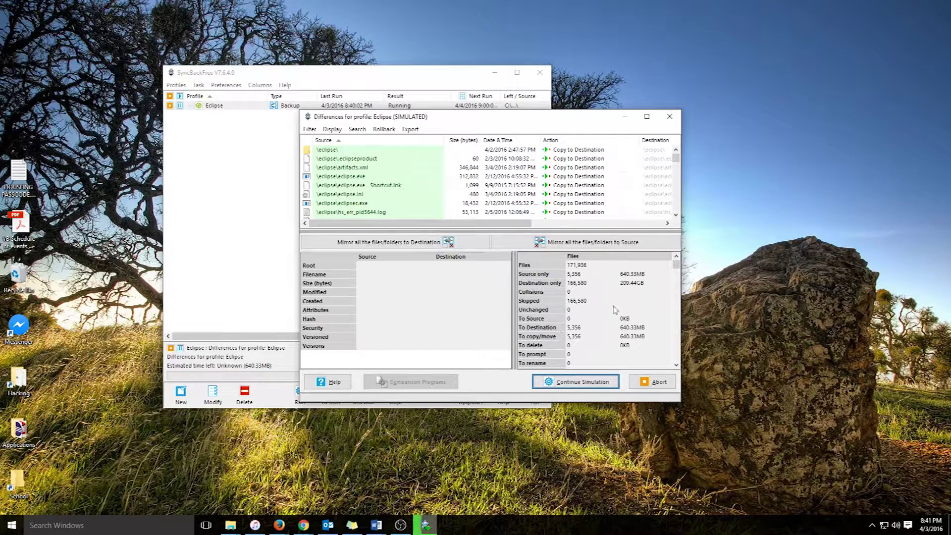
Step: Abort the simulated Eclipse run and arrange SyncBackFree and Bvckup 2 side by side
{"action": "left_click", "coordinate": [646, 381]}
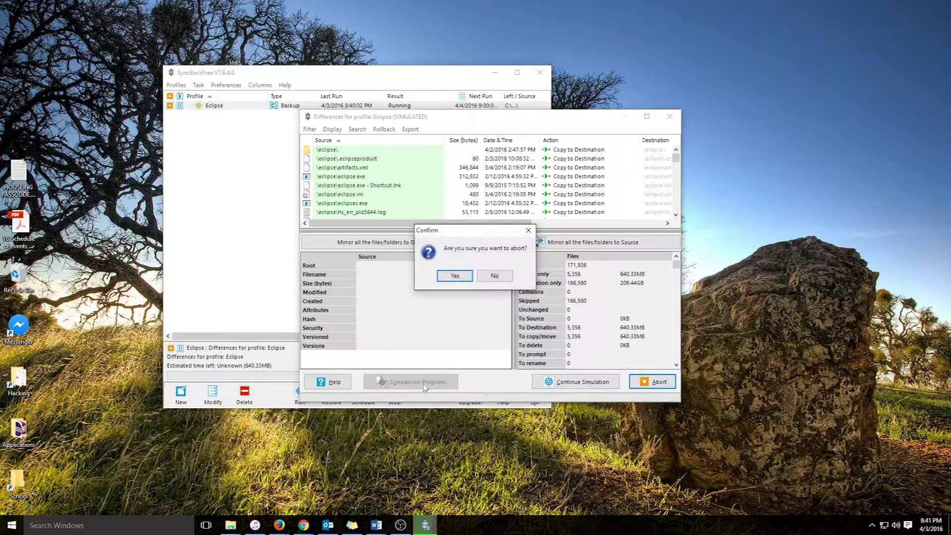
{"action": "left_click", "coordinate": [454, 276]}
{"action": "left_click_drag", "start_coordinate": [418, 78], "coordinate": [309, 86]}
{"action": "left_click", "coordinate": [653, 189]}
{"action": "left_click_drag", "start_coordinate": [652, 189], "coordinate": [629, 183]}
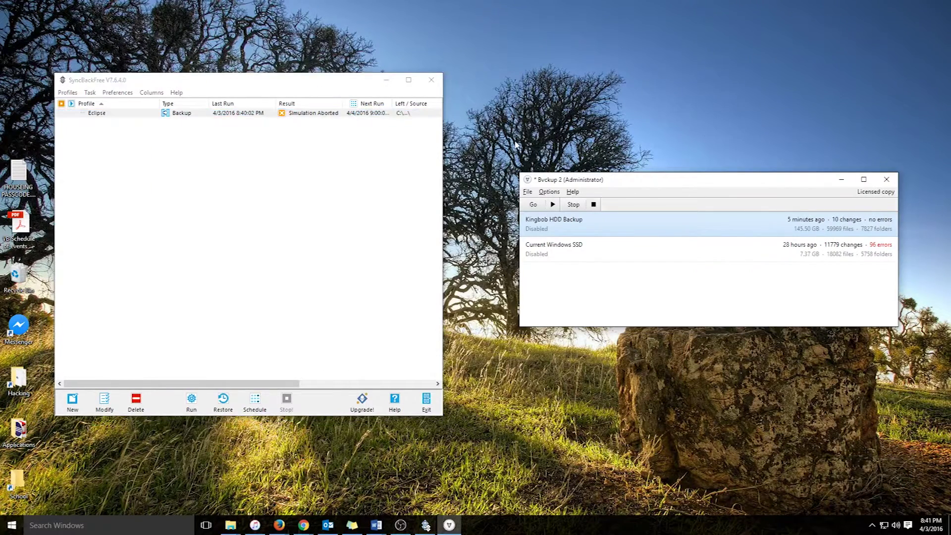
Step: Delete the Eclipse profile from SyncBackFree's profile list
{"action": "left_click", "coordinate": [119, 119]}
{"action": "key", "text": "Delete"}
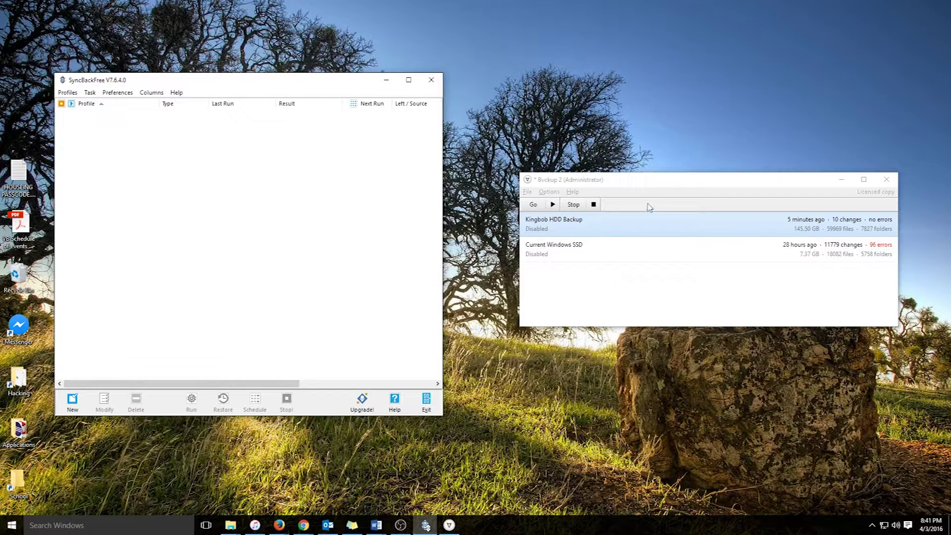
{"action": "left_click_drag", "start_coordinate": [650, 188], "coordinate": [643, 185]}
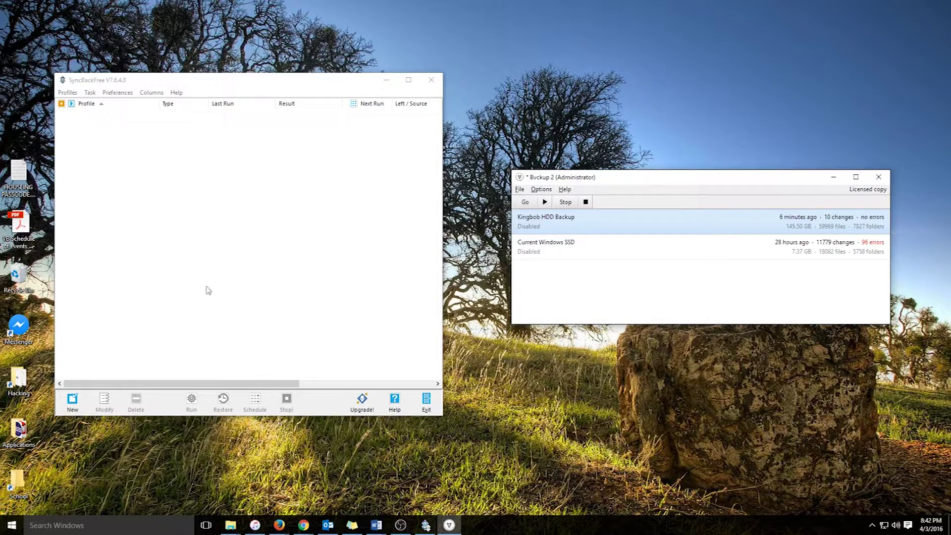
{"action": "left_click", "coordinate": [272, 87]}
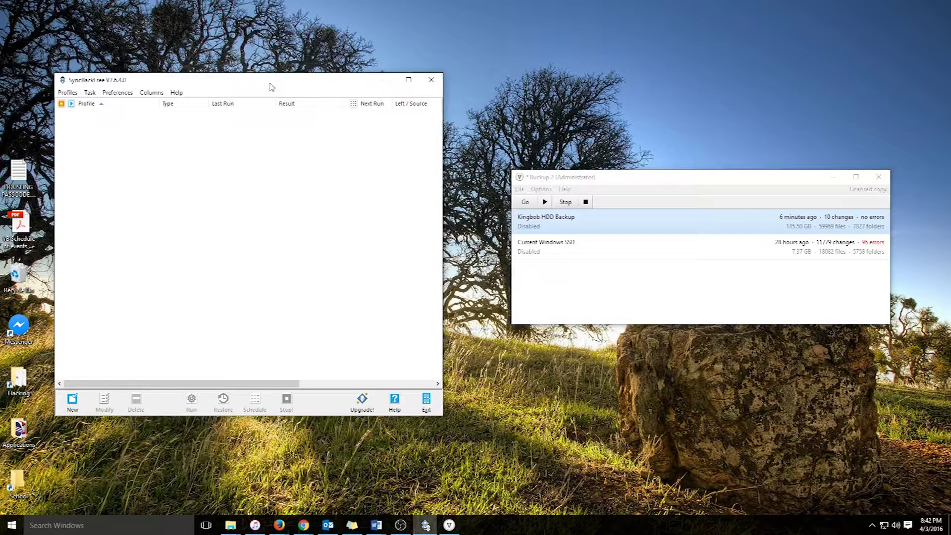